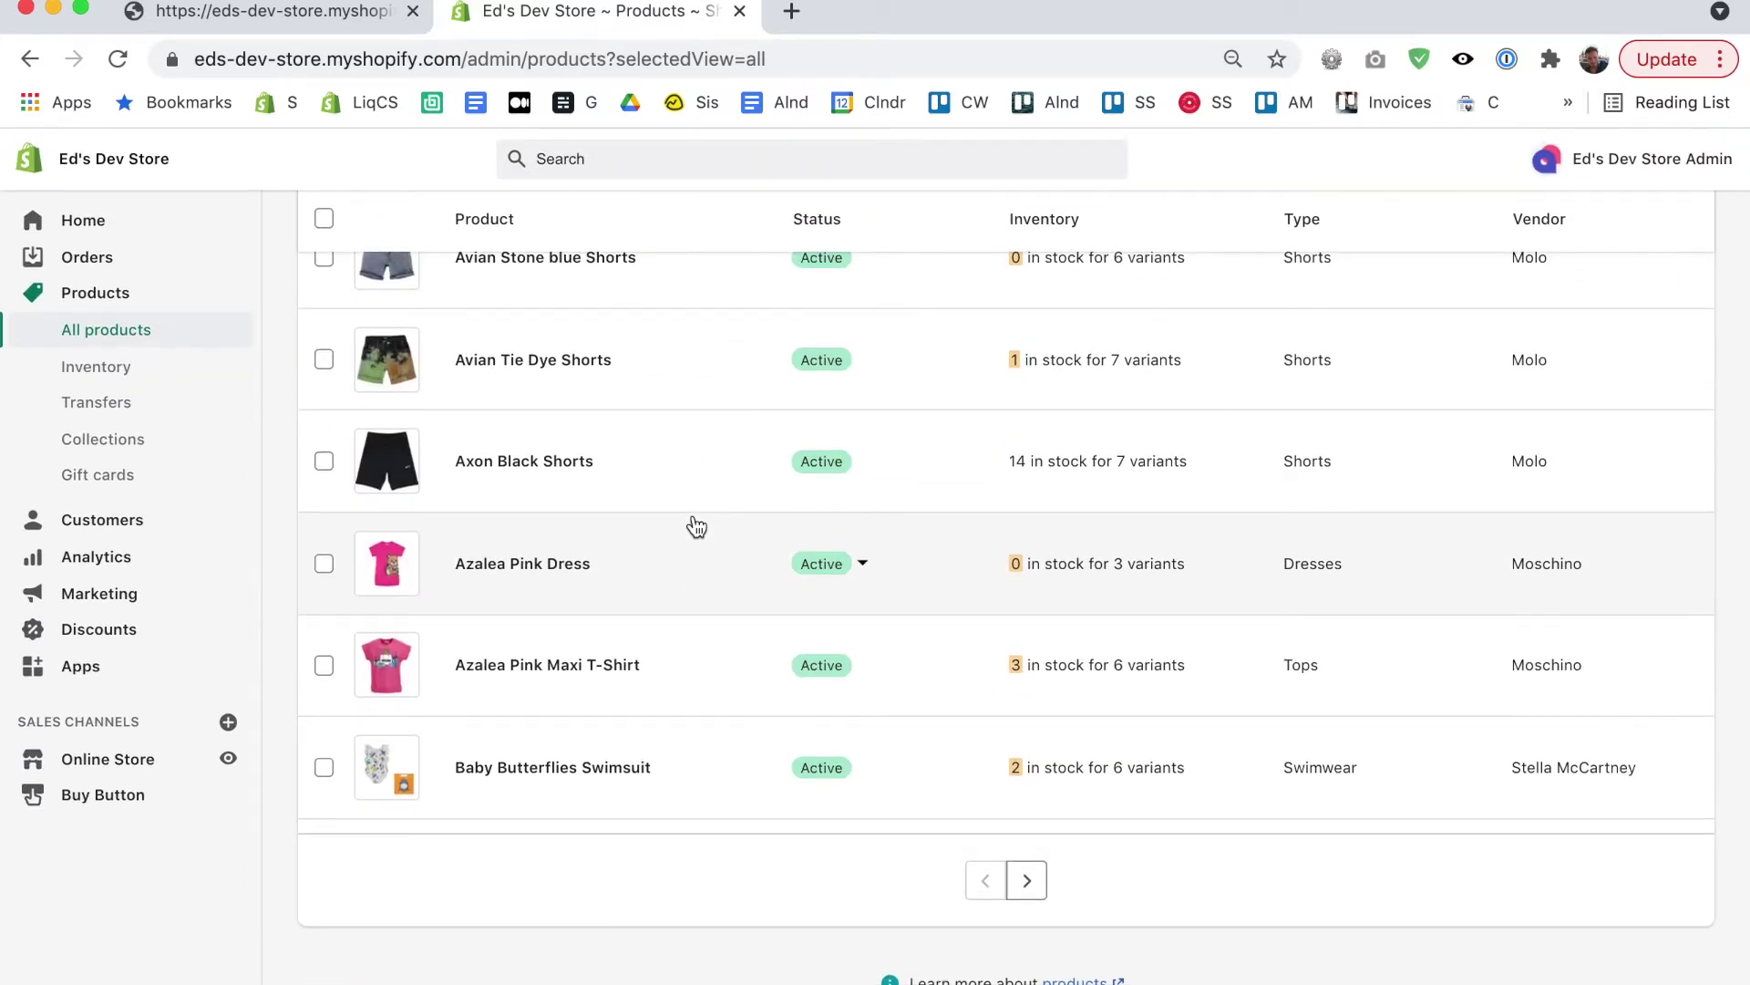
- Select every product on the products list page
{"action": "scroll", "coordinate": [697, 527], "scroll_direction": "up", "scroll_amount": 20}
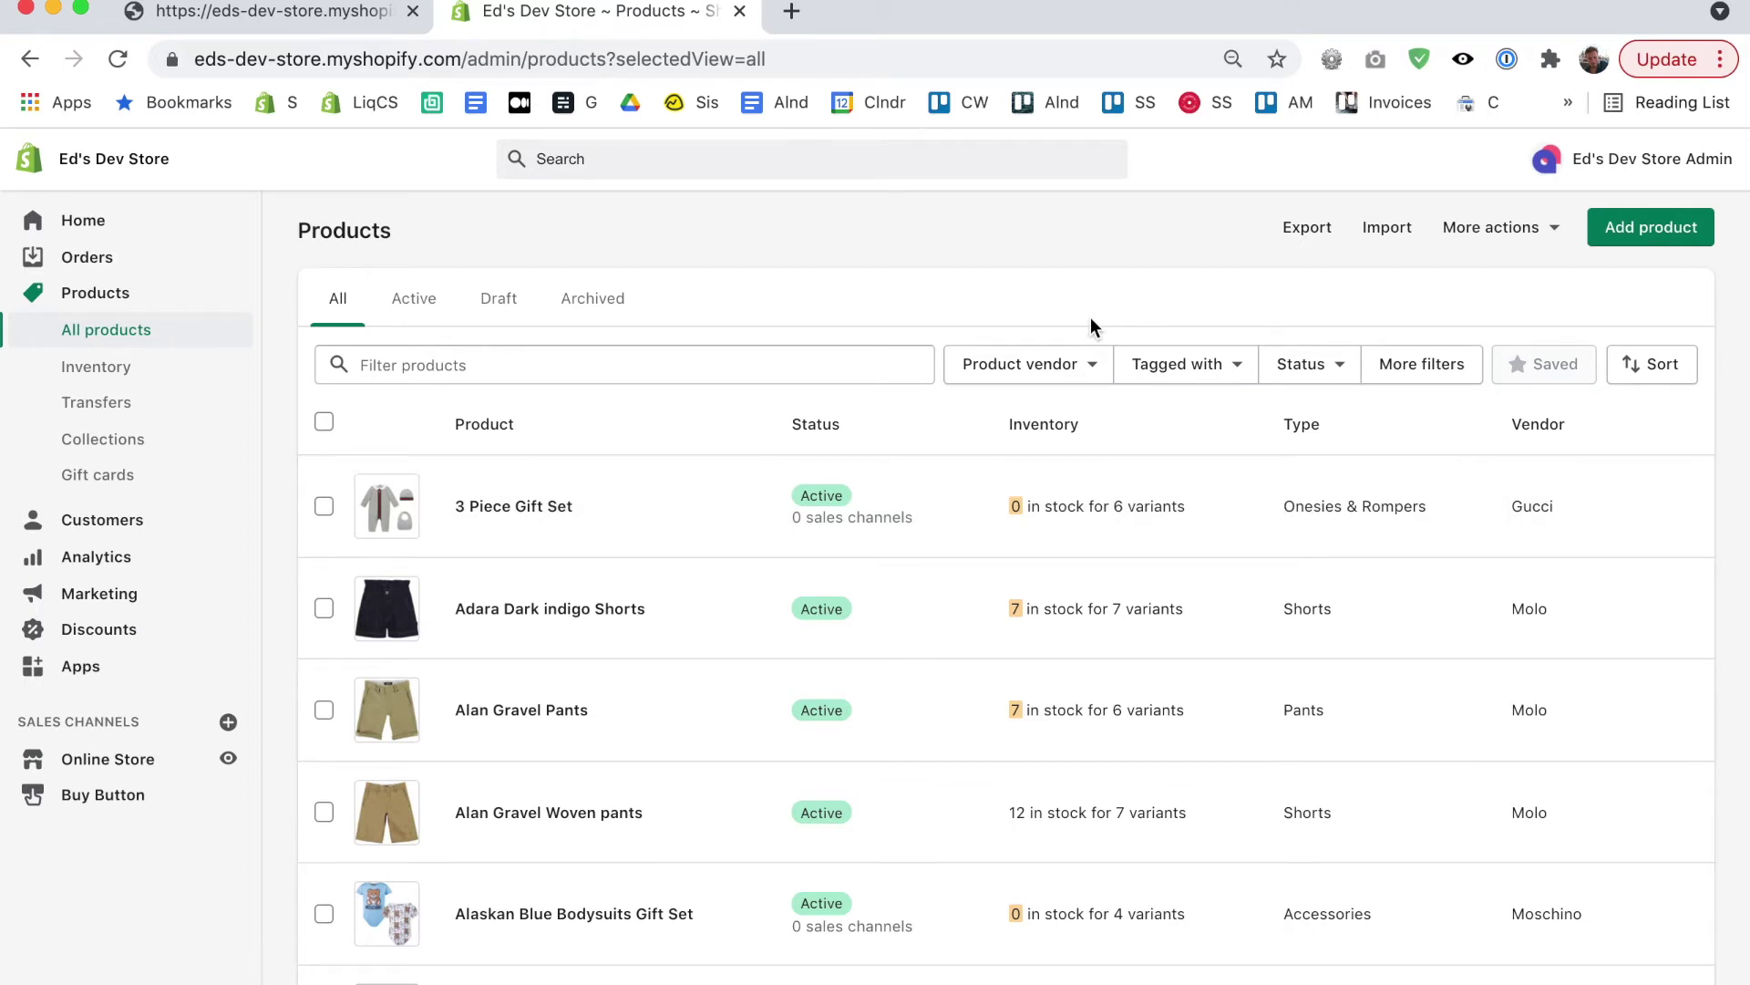
{"action": "left_click", "coordinate": [324, 423]}
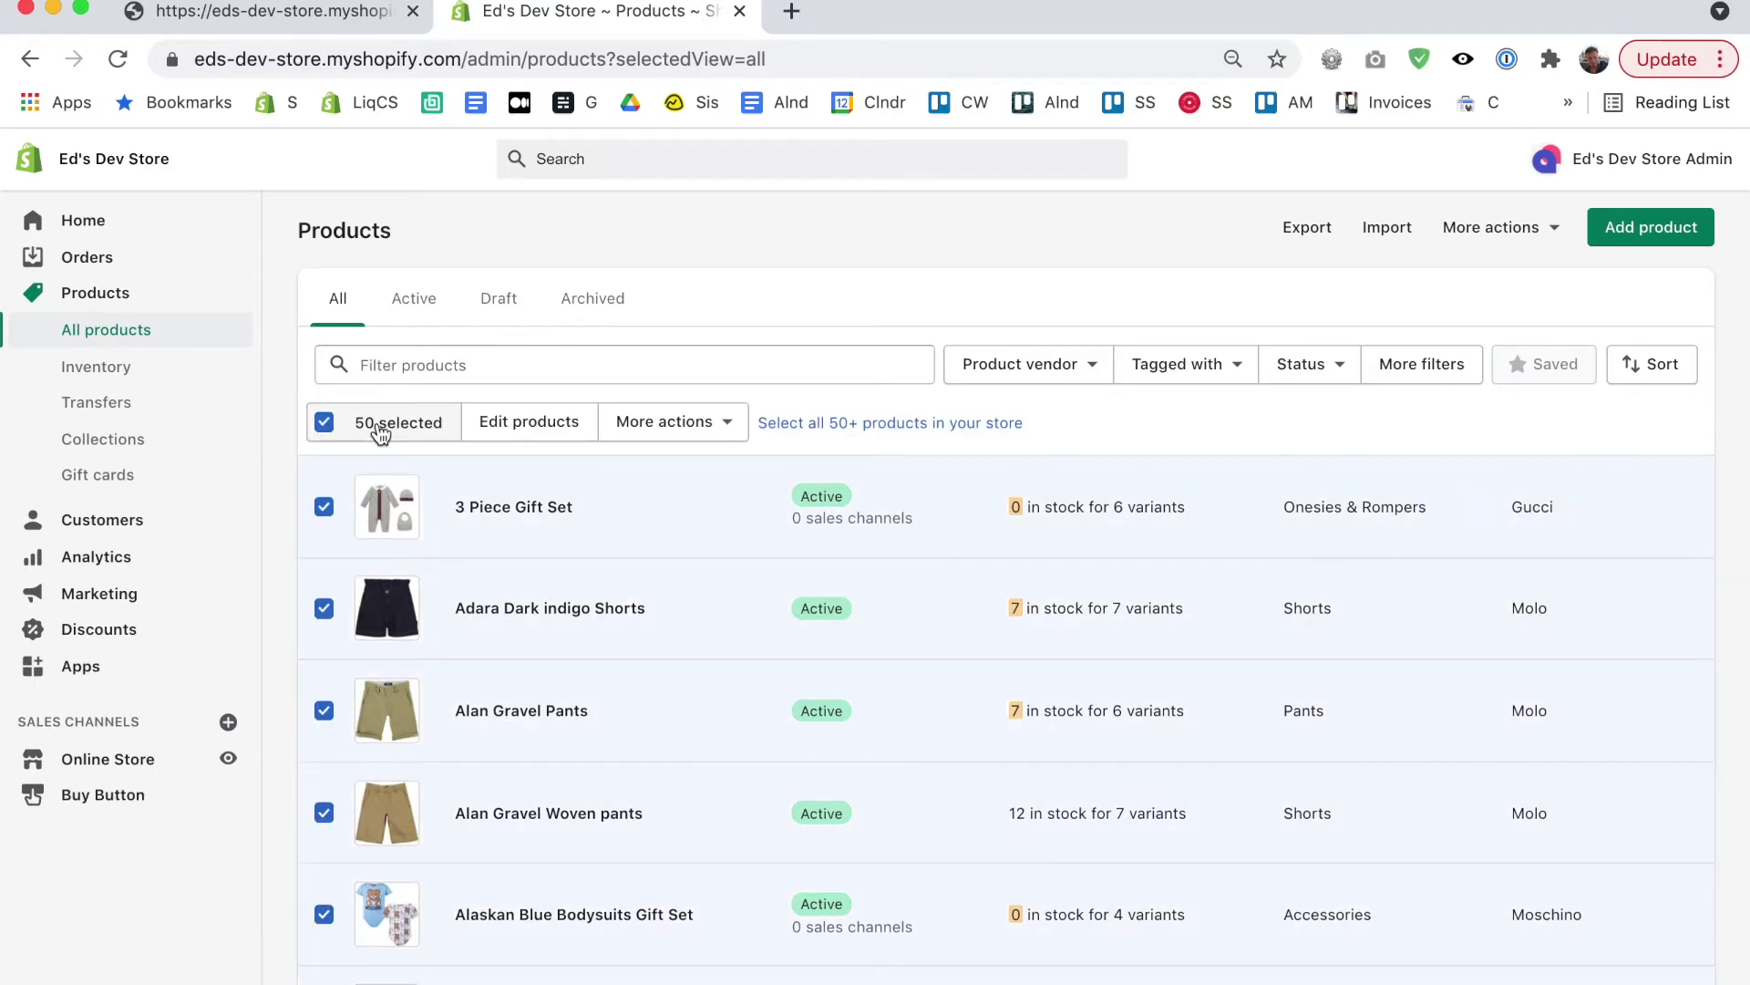
{"action": "scroll", "coordinate": [398, 585], "scroll_direction": "down", "scroll_amount": 20}
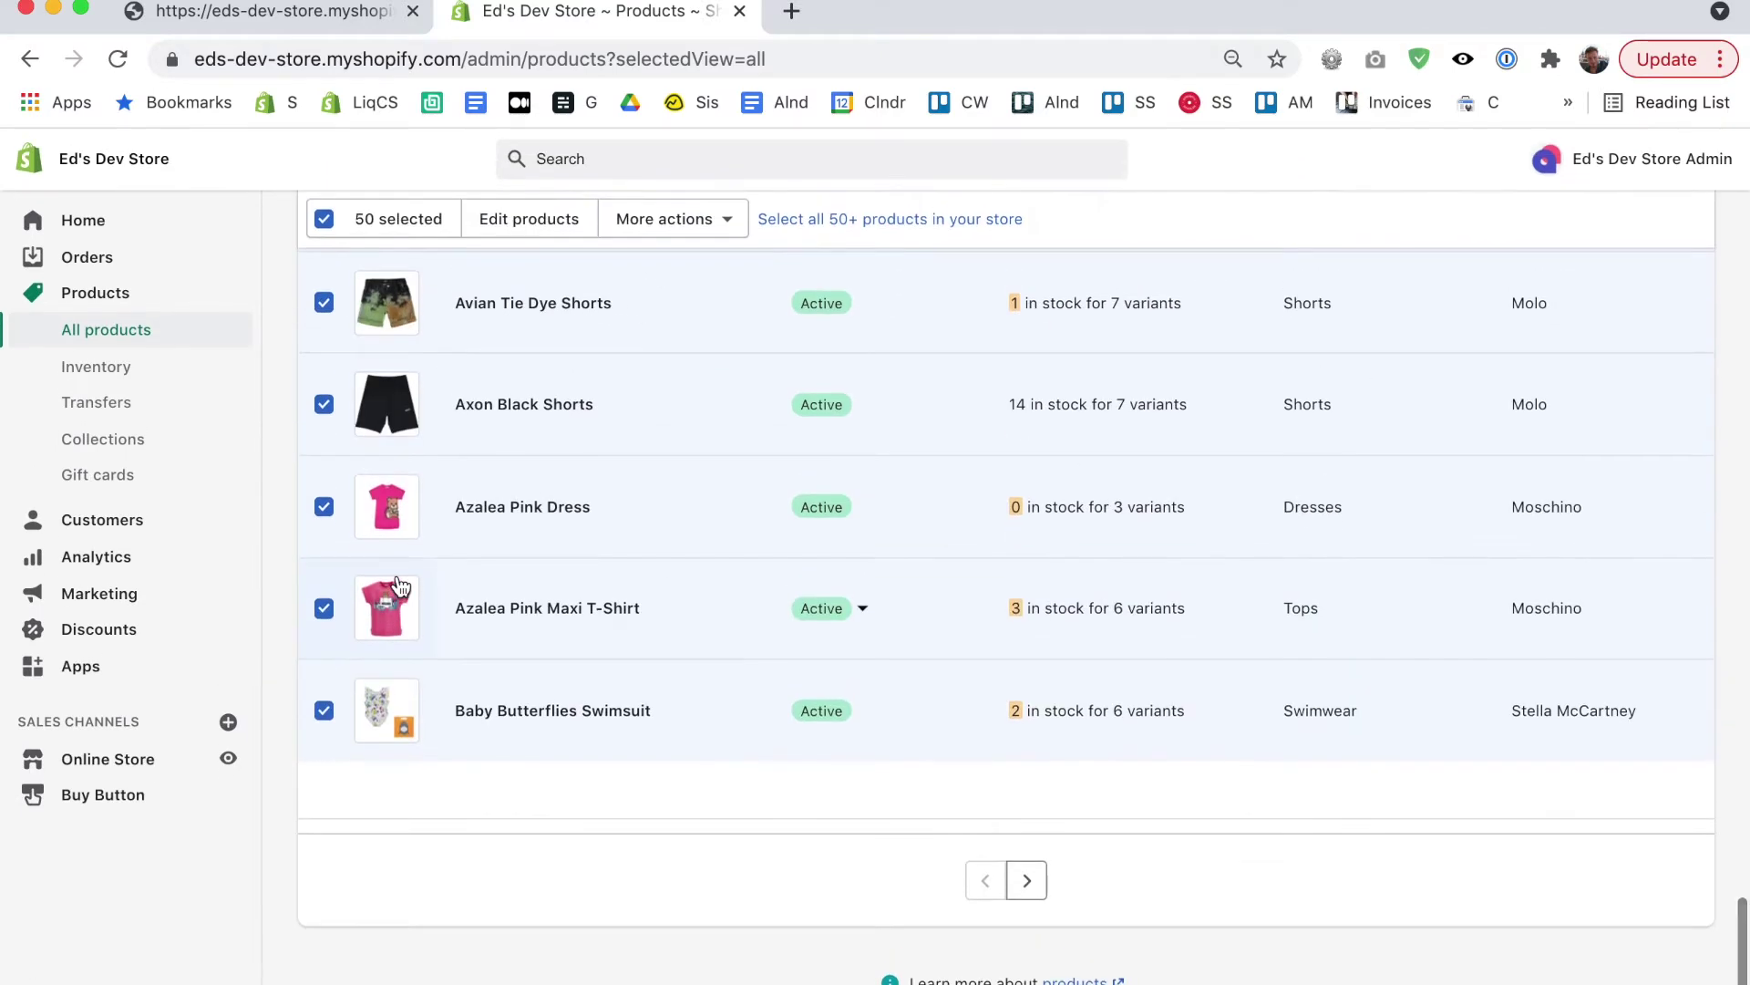
{"action": "scroll", "coordinate": [580, 583], "scroll_direction": "up", "scroll_amount": 20}
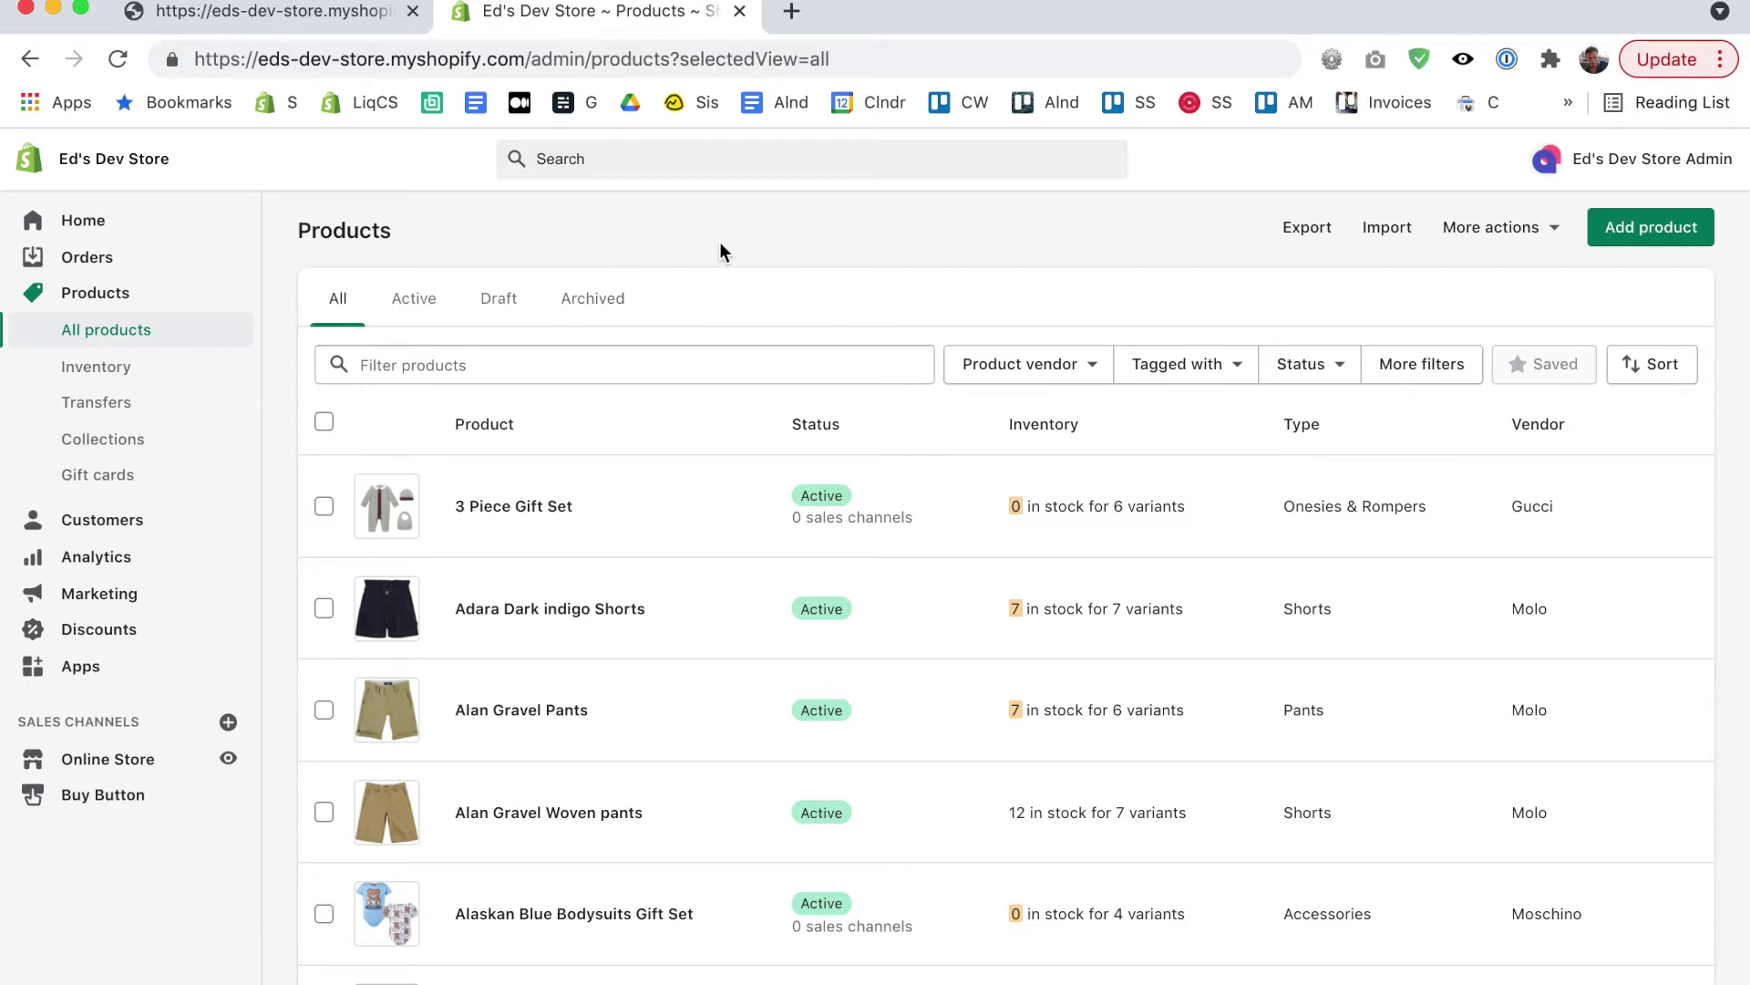
- Swap ?selectedView=all for /count.json to show the total product count of 1241
{"action": "left_click_drag", "start_coordinate": [674, 59], "coordinate": [907, 47]}
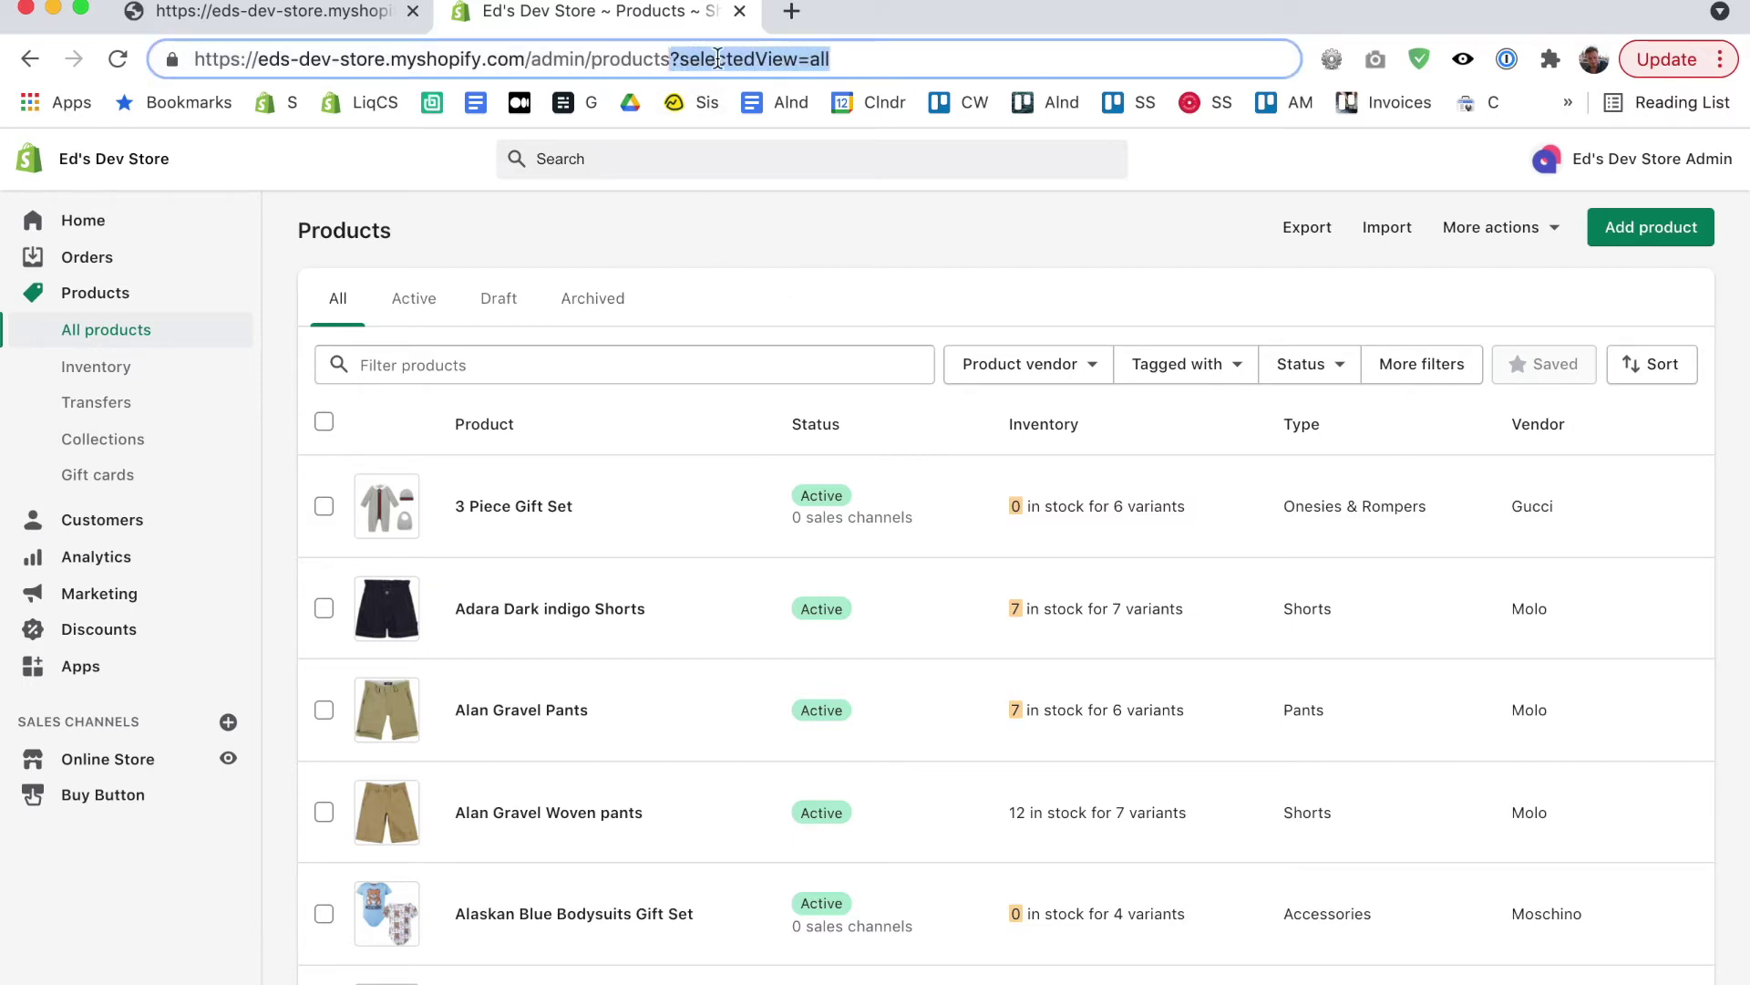
{"action": "key", "text": "BackSpace"}
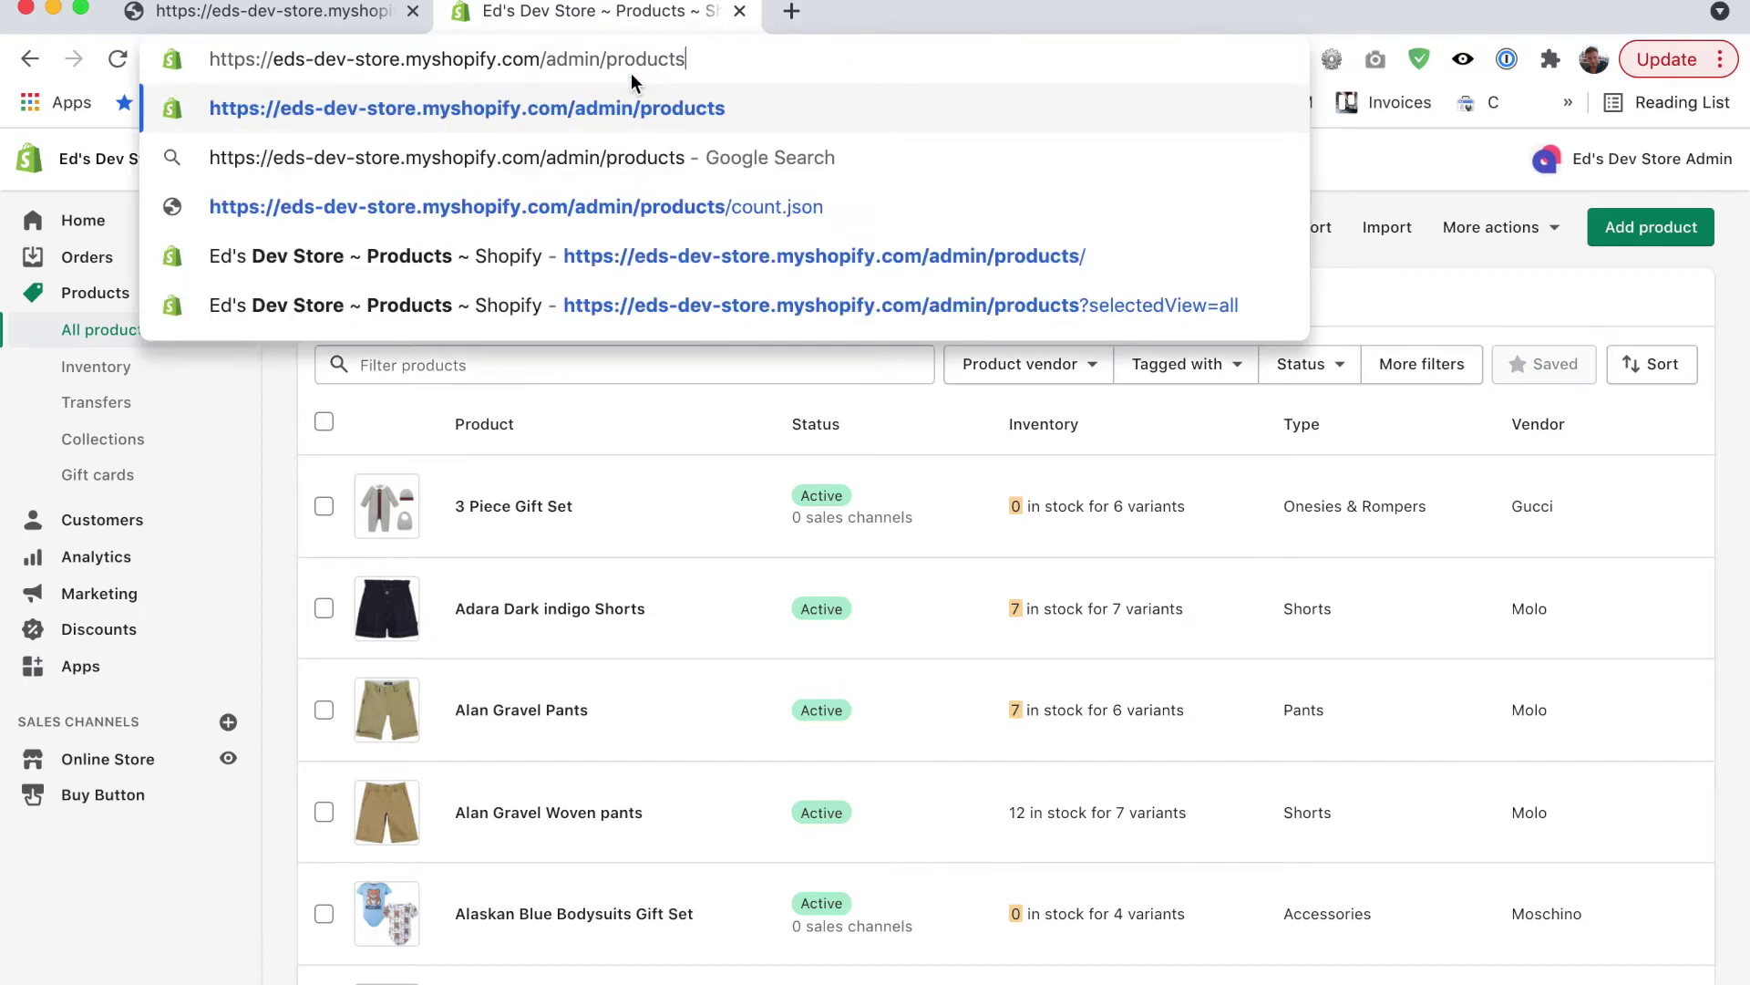
{"action": "type", "text": "/counts"}
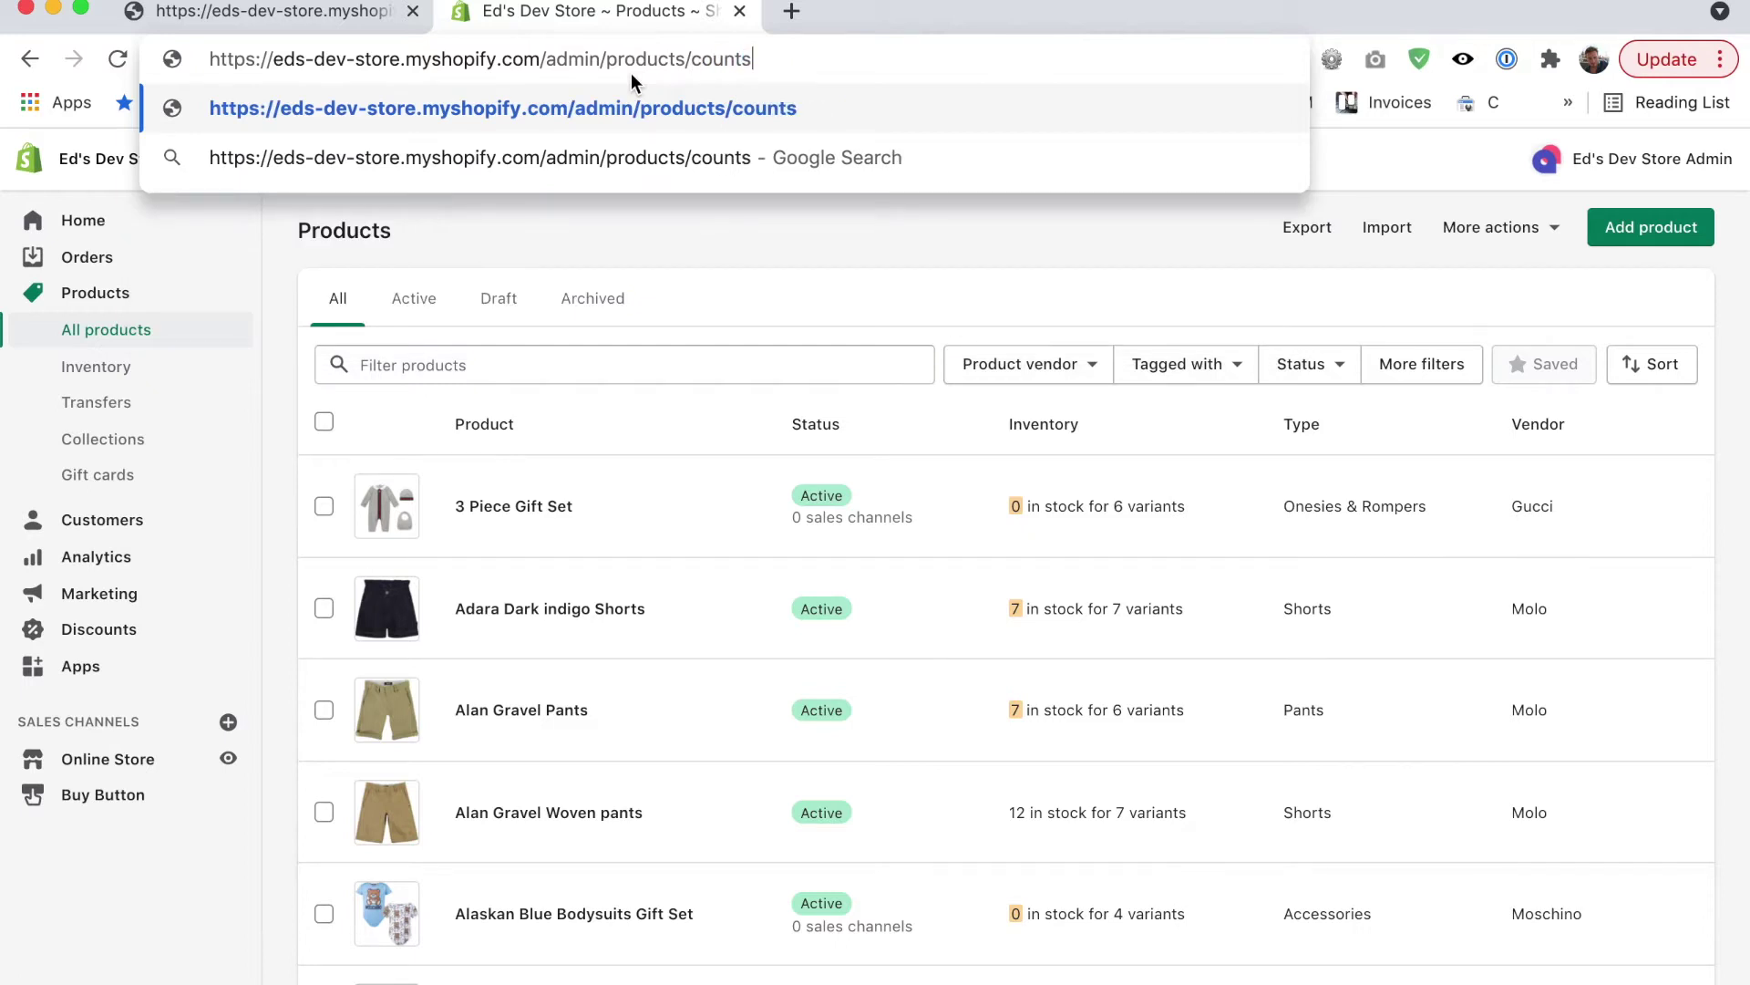
{"action": "key", "text": "BackSpace"}
{"action": "type", "text": ".j"}
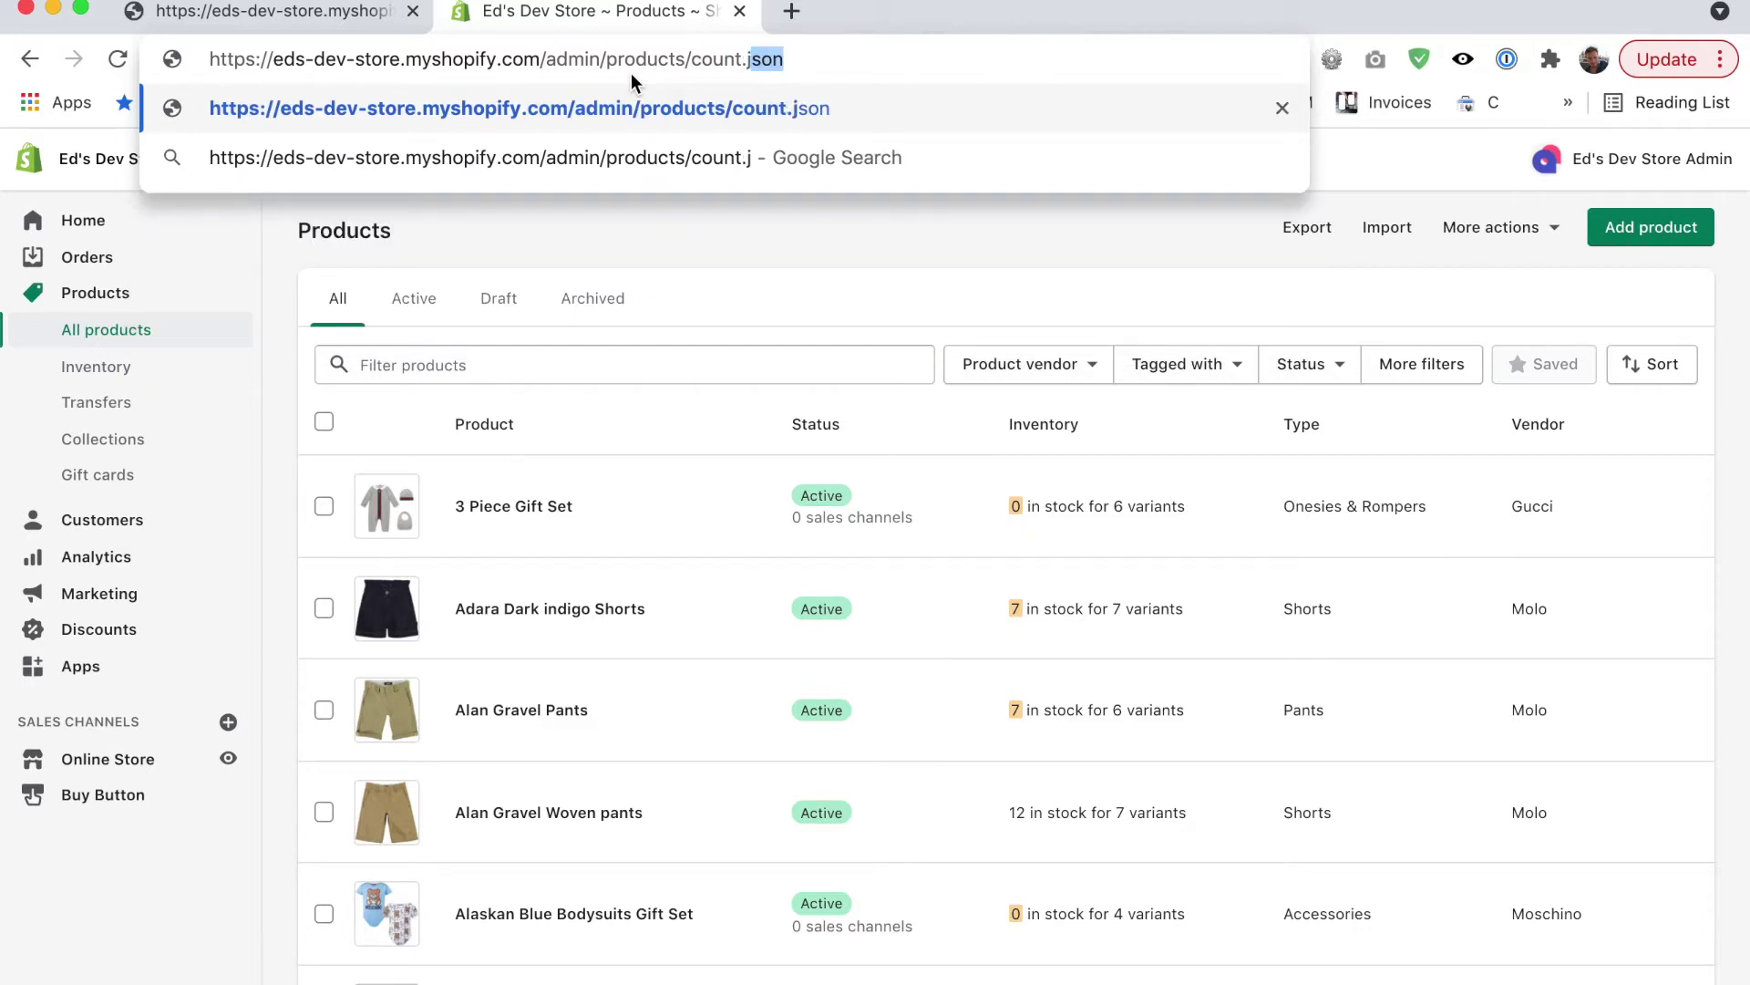
{"action": "type", "text": "son"}
{"action": "key", "text": "Return"}
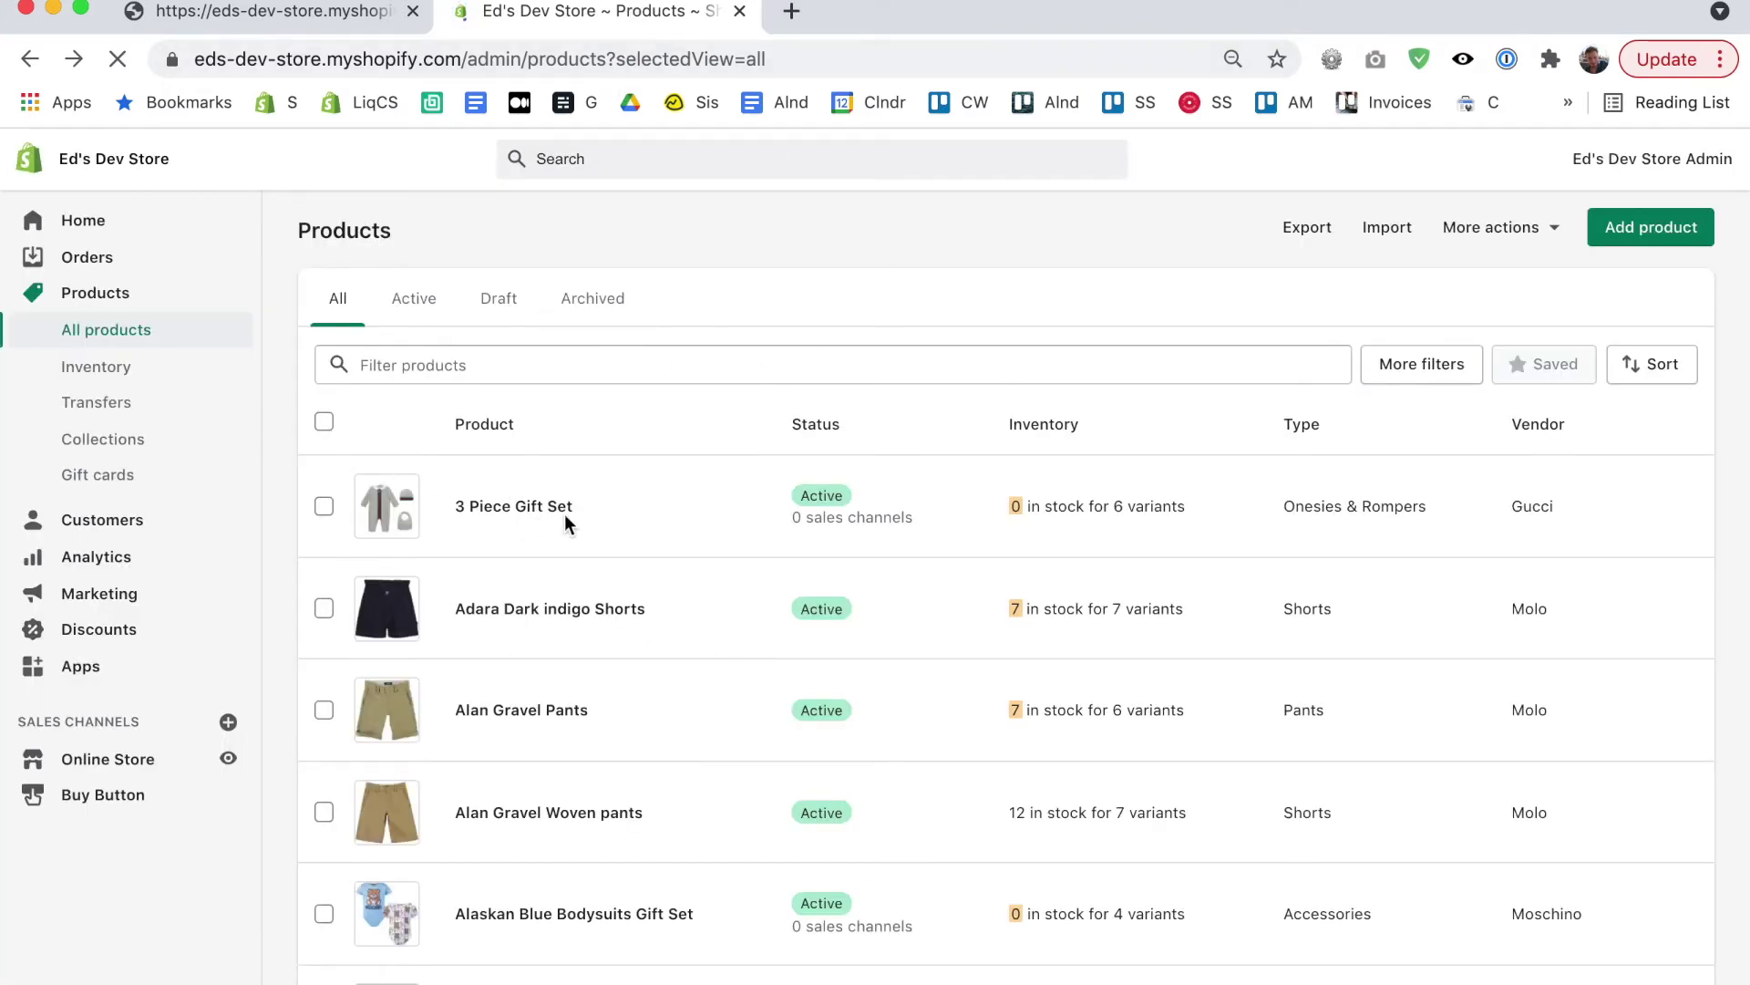
- Return to the plain /admin/products list
{"action": "left_click_drag", "start_coordinate": [608, 58], "coordinate": [780, 61]}
{"action": "left_click", "coordinate": [779, 61]}
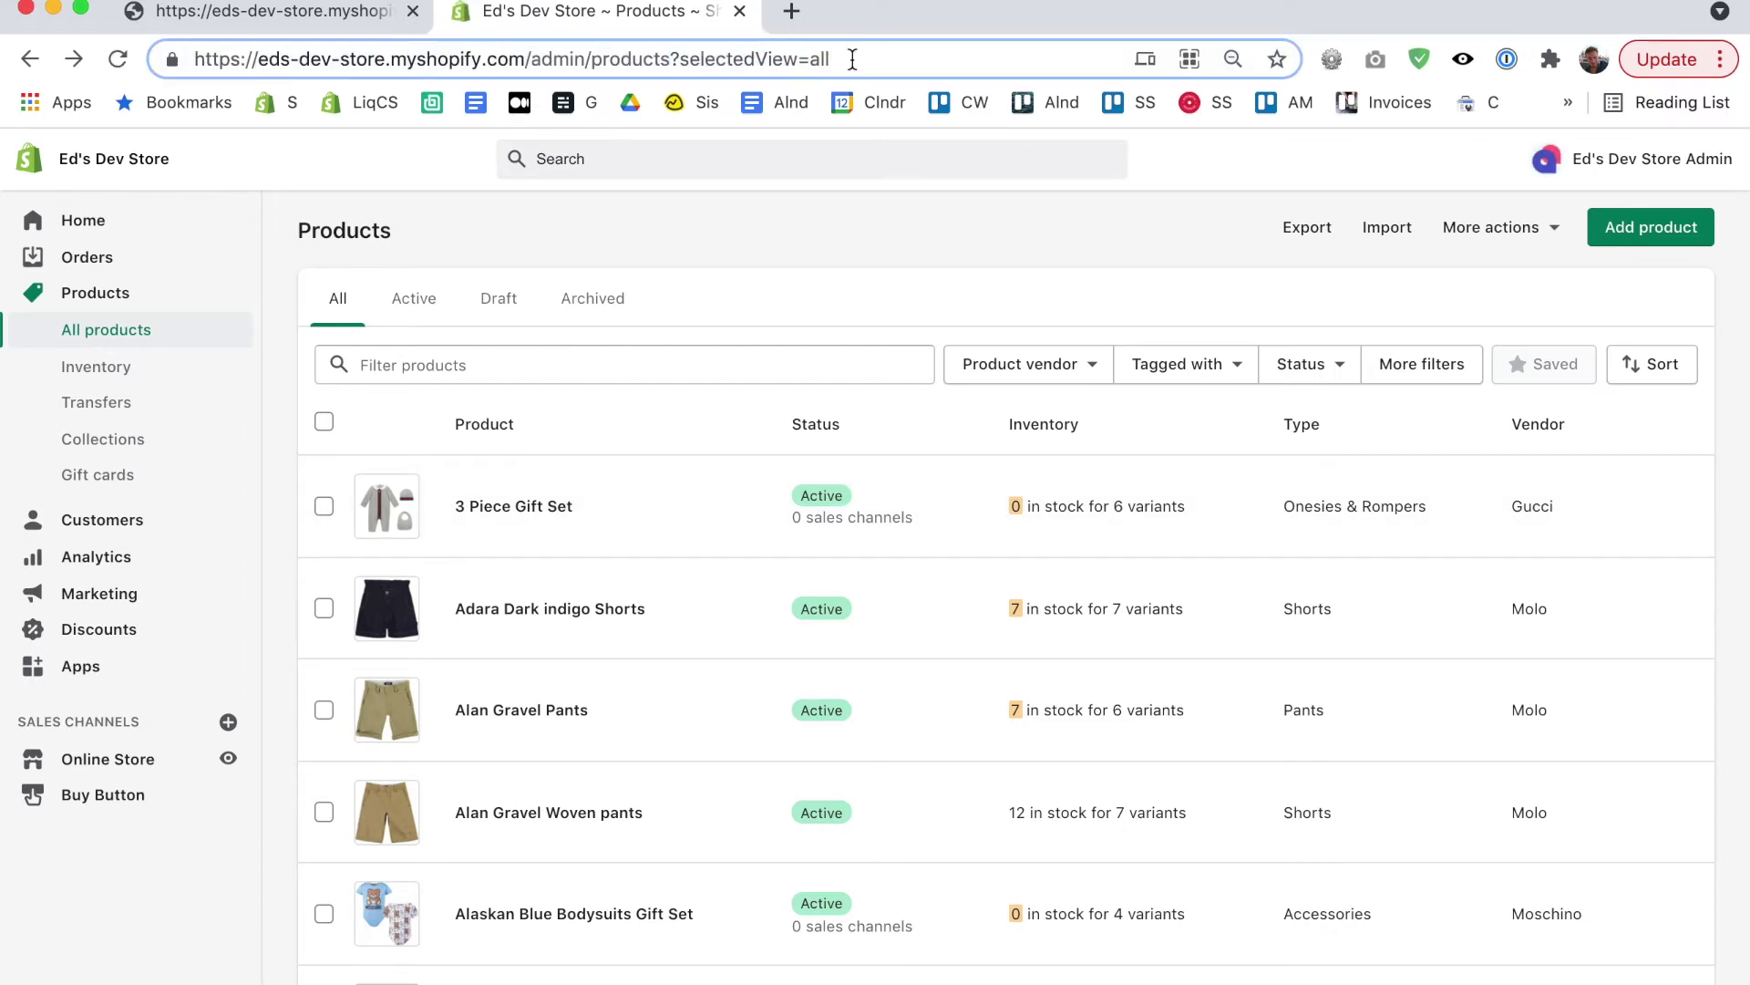
{"action": "type", "text": "/co"}
{"action": "key", "text": "BackSpace"}
{"action": "key", "text": "BackSpace"}
{"action": "key", "text": "BackSpace"}
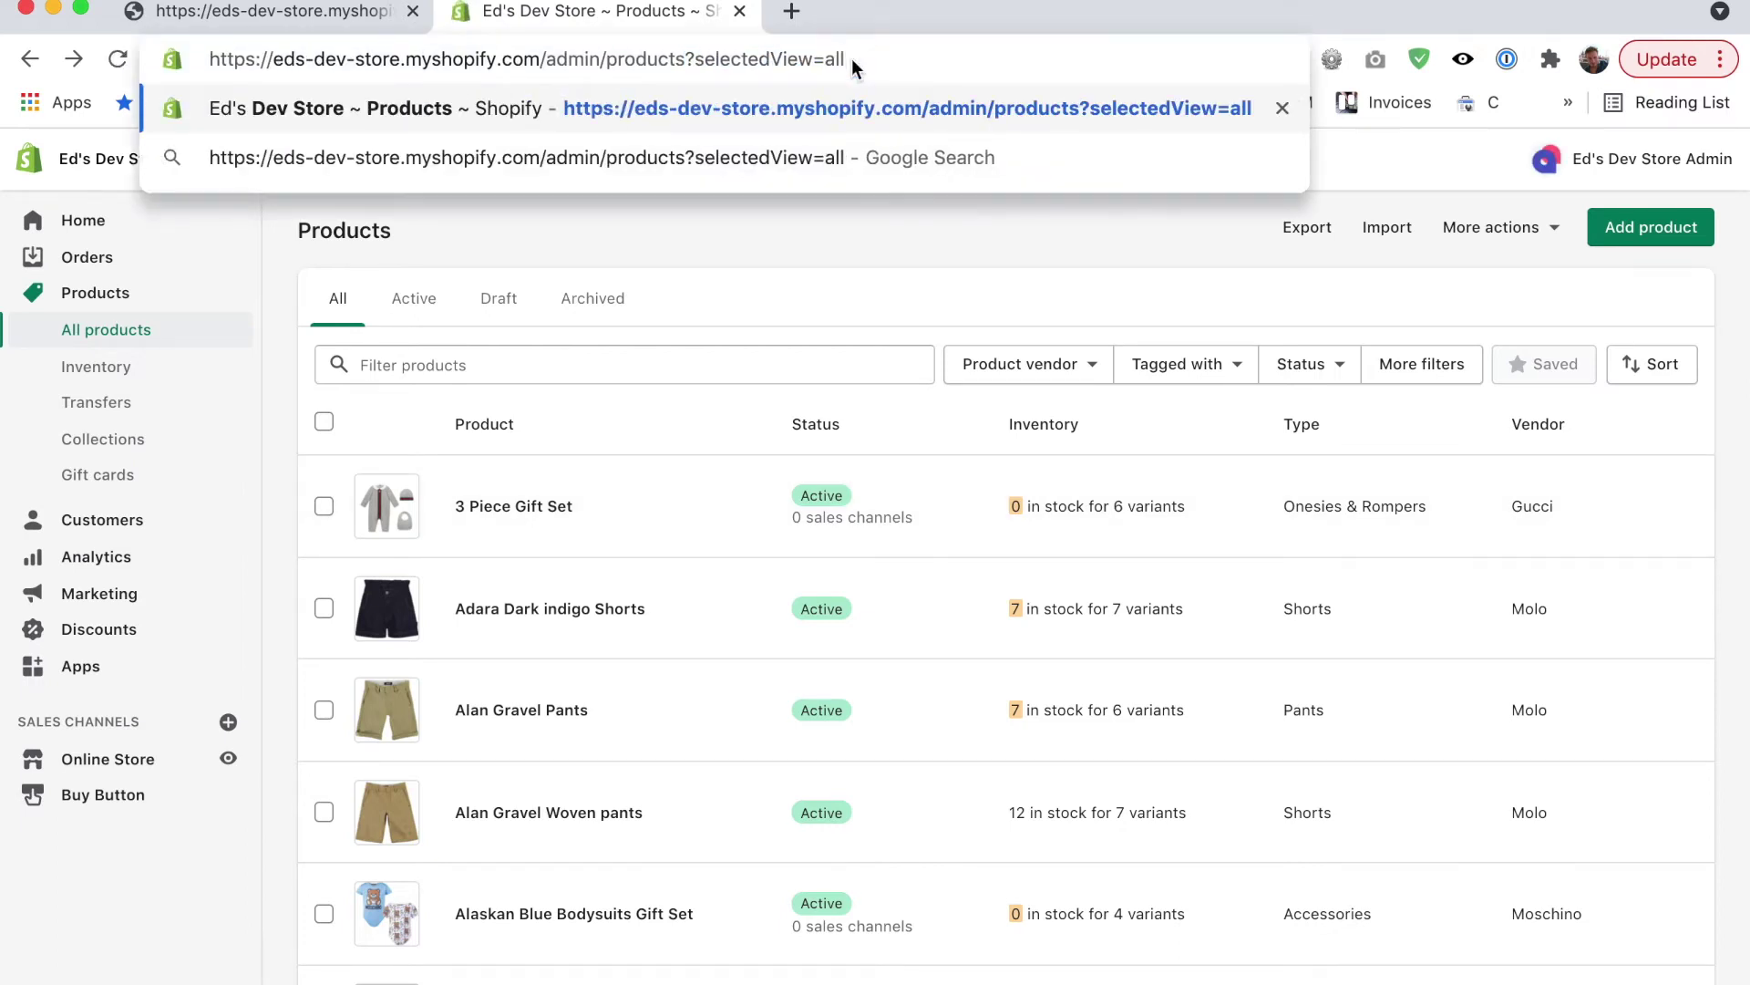
{"action": "left_click", "coordinate": [682, 59], "text": "shift"}
{"action": "key", "text": "BackSpace"}
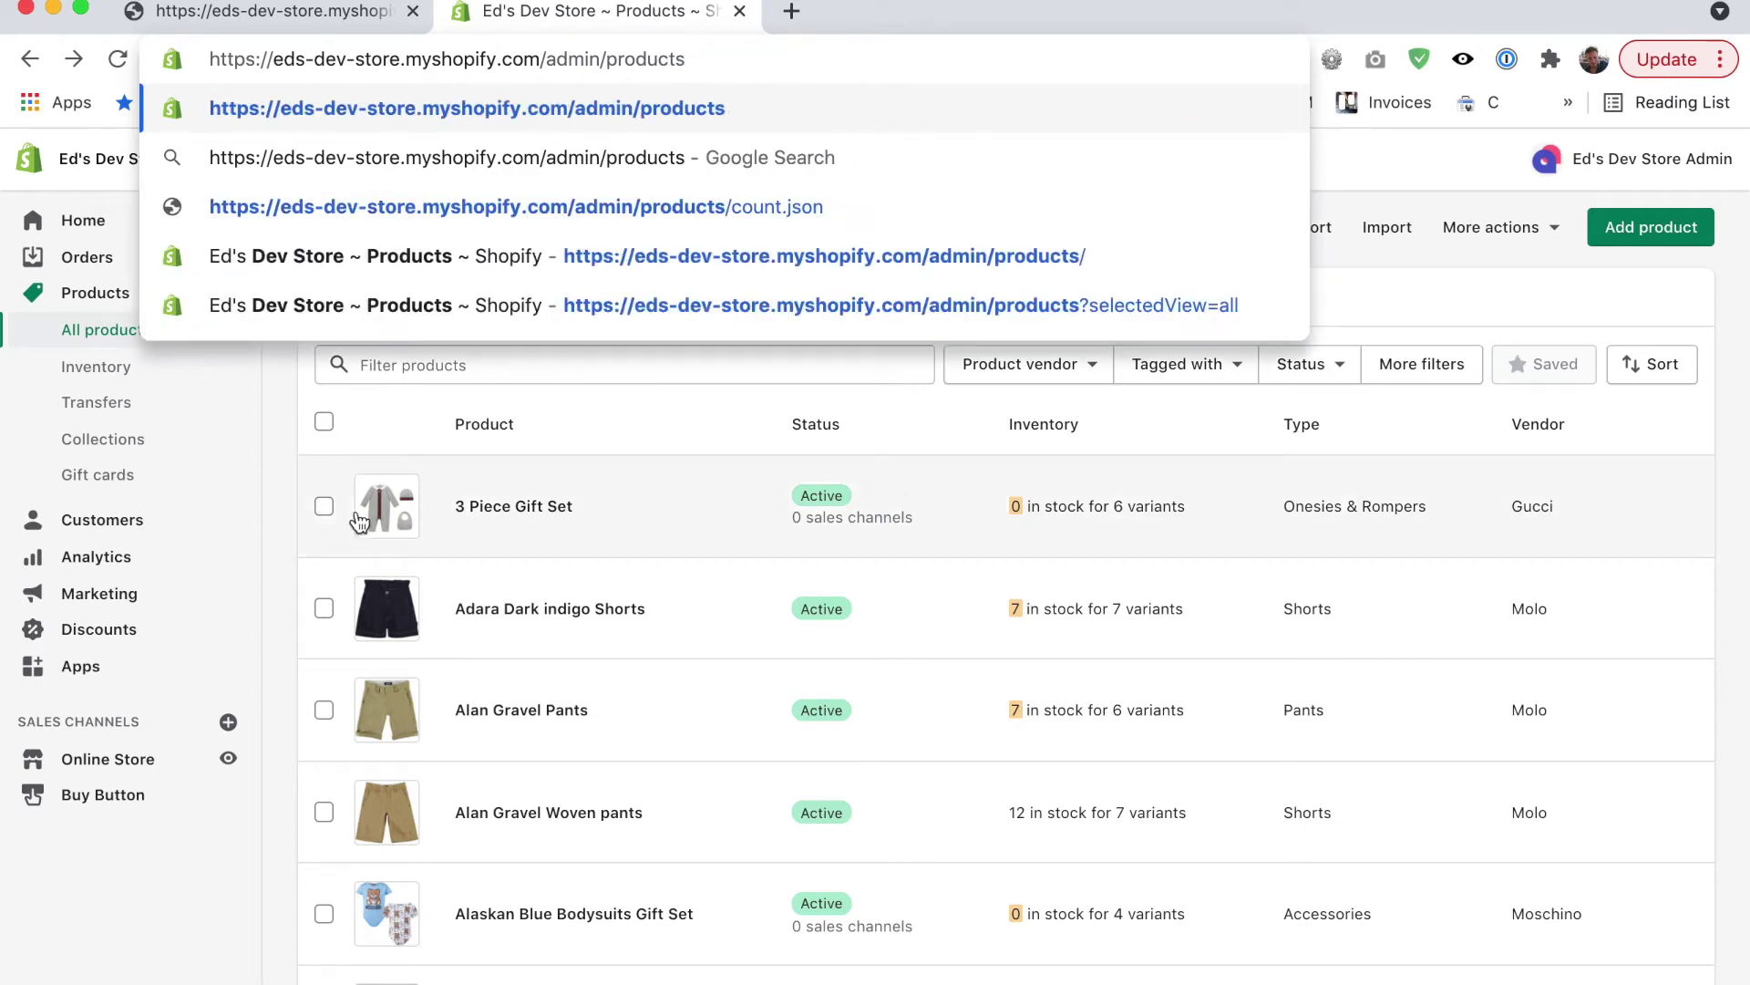
{"action": "key", "text": "Return"}
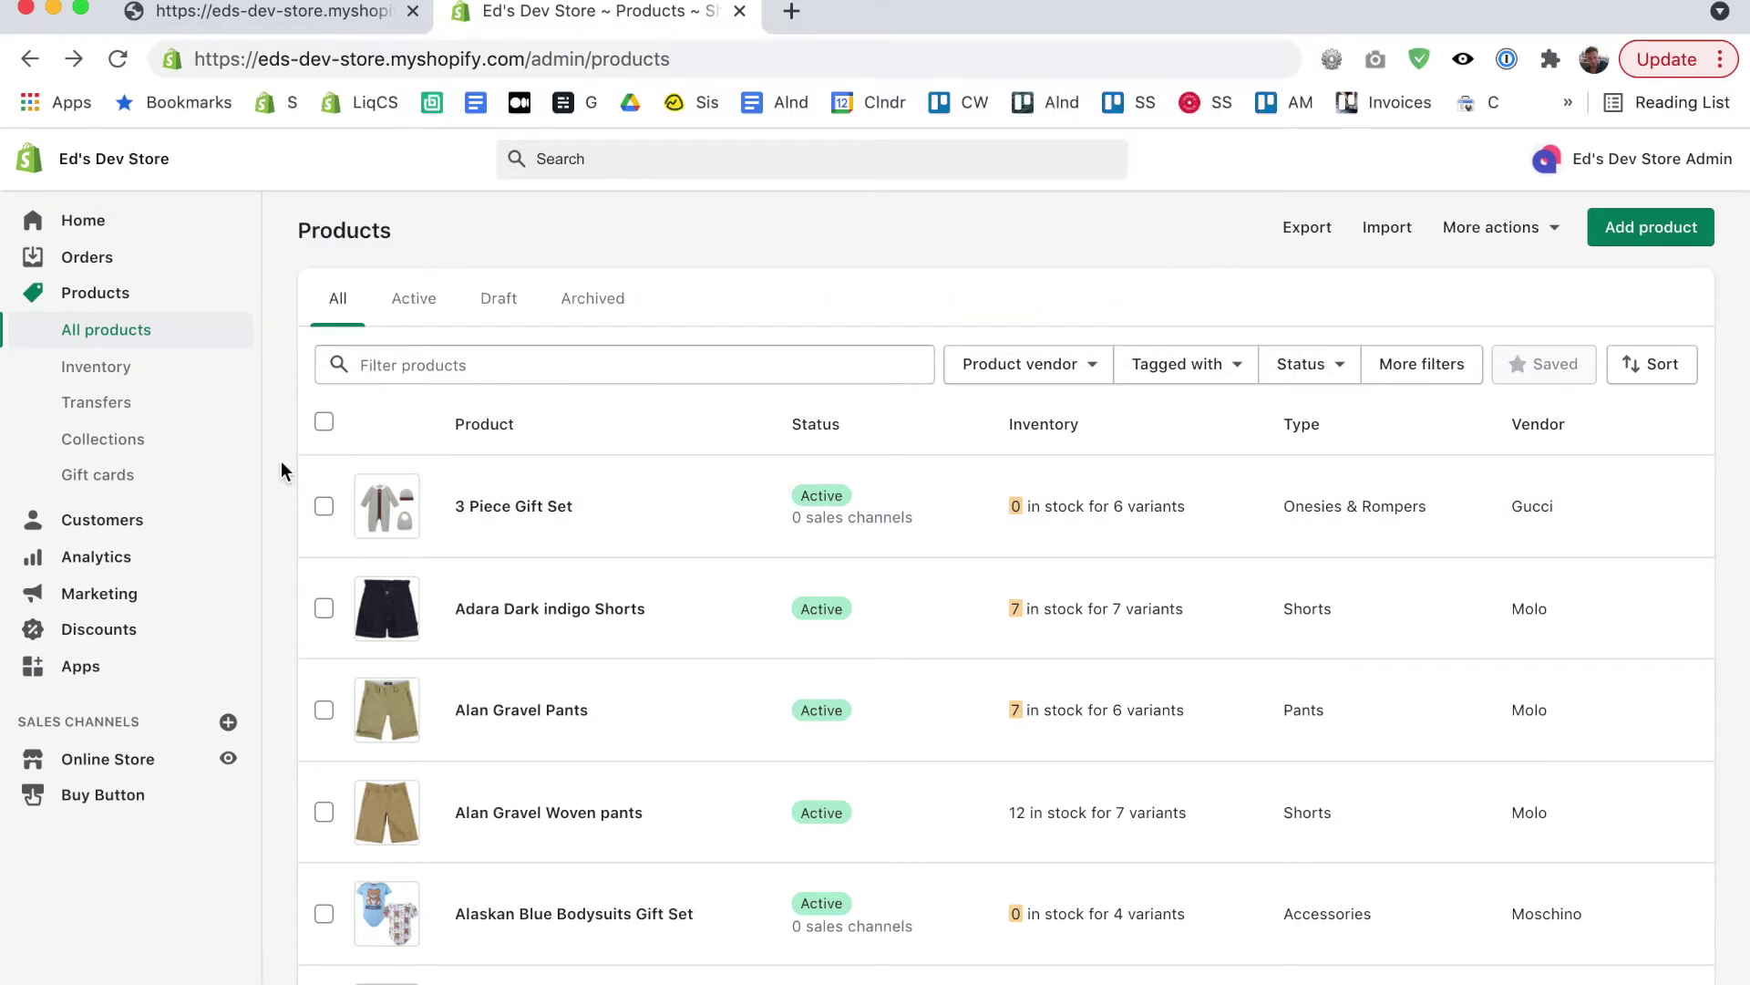
- Open the Boys collection from Collections and append .json to its address
{"action": "left_click", "coordinate": [91, 441]}
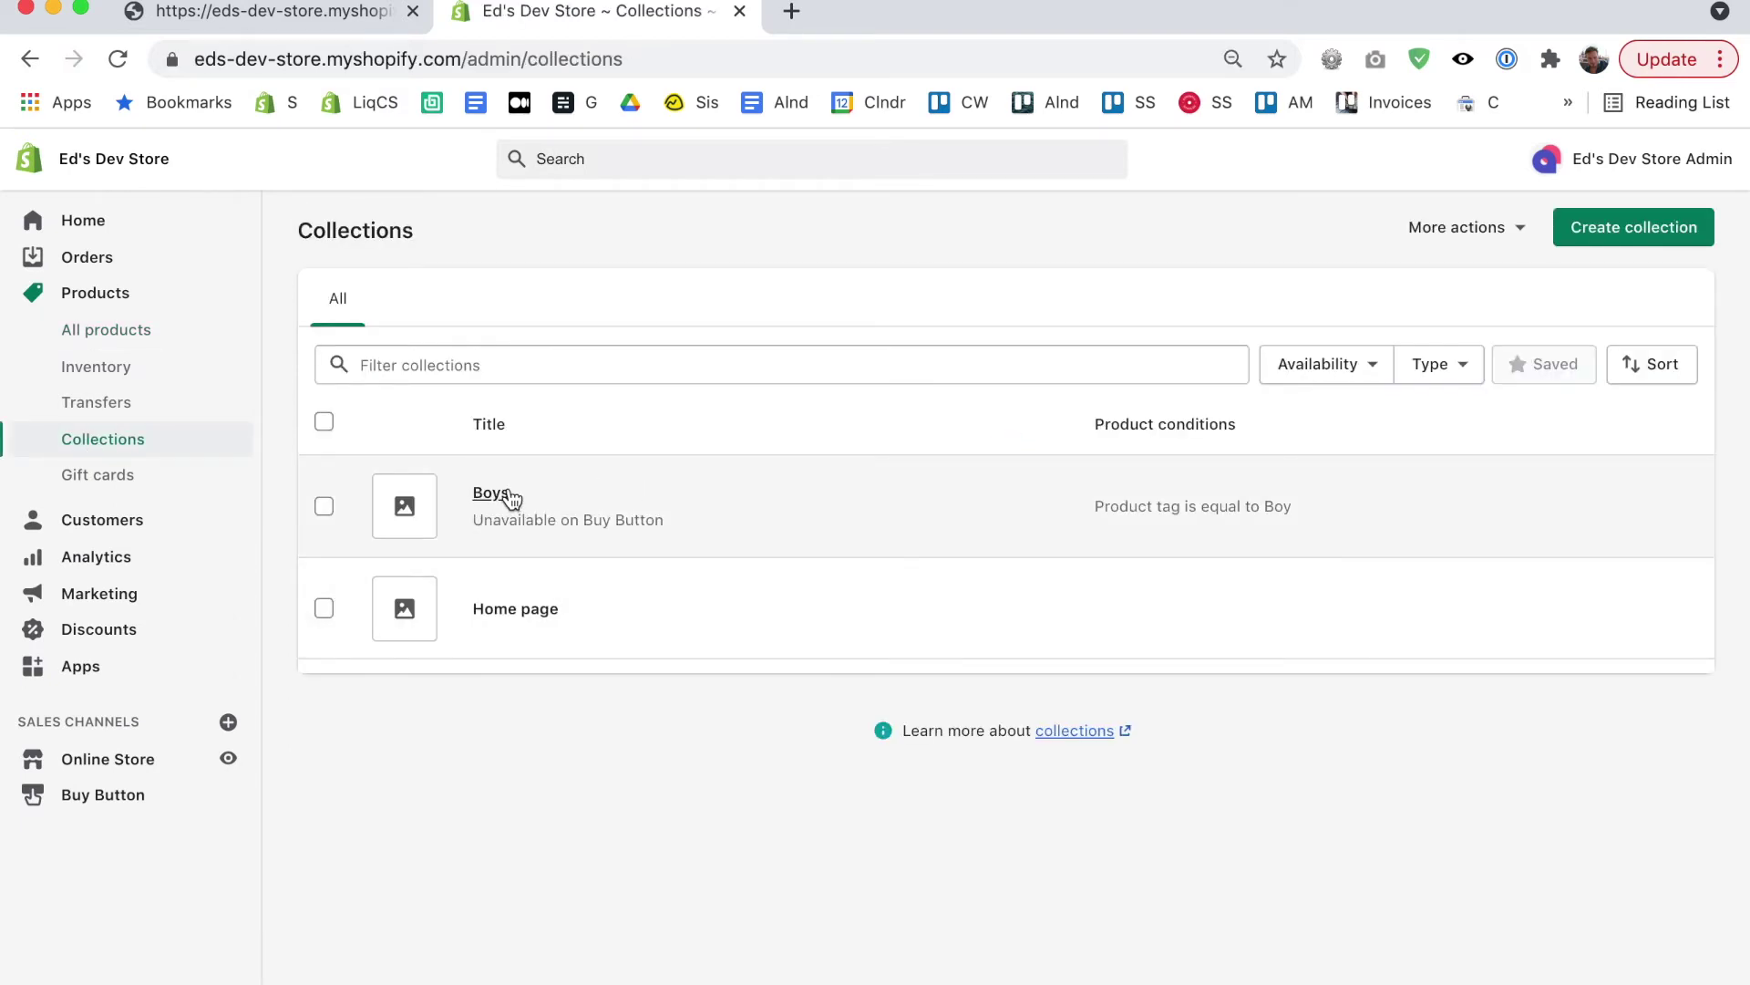
{"action": "left_click", "coordinate": [490, 497]}
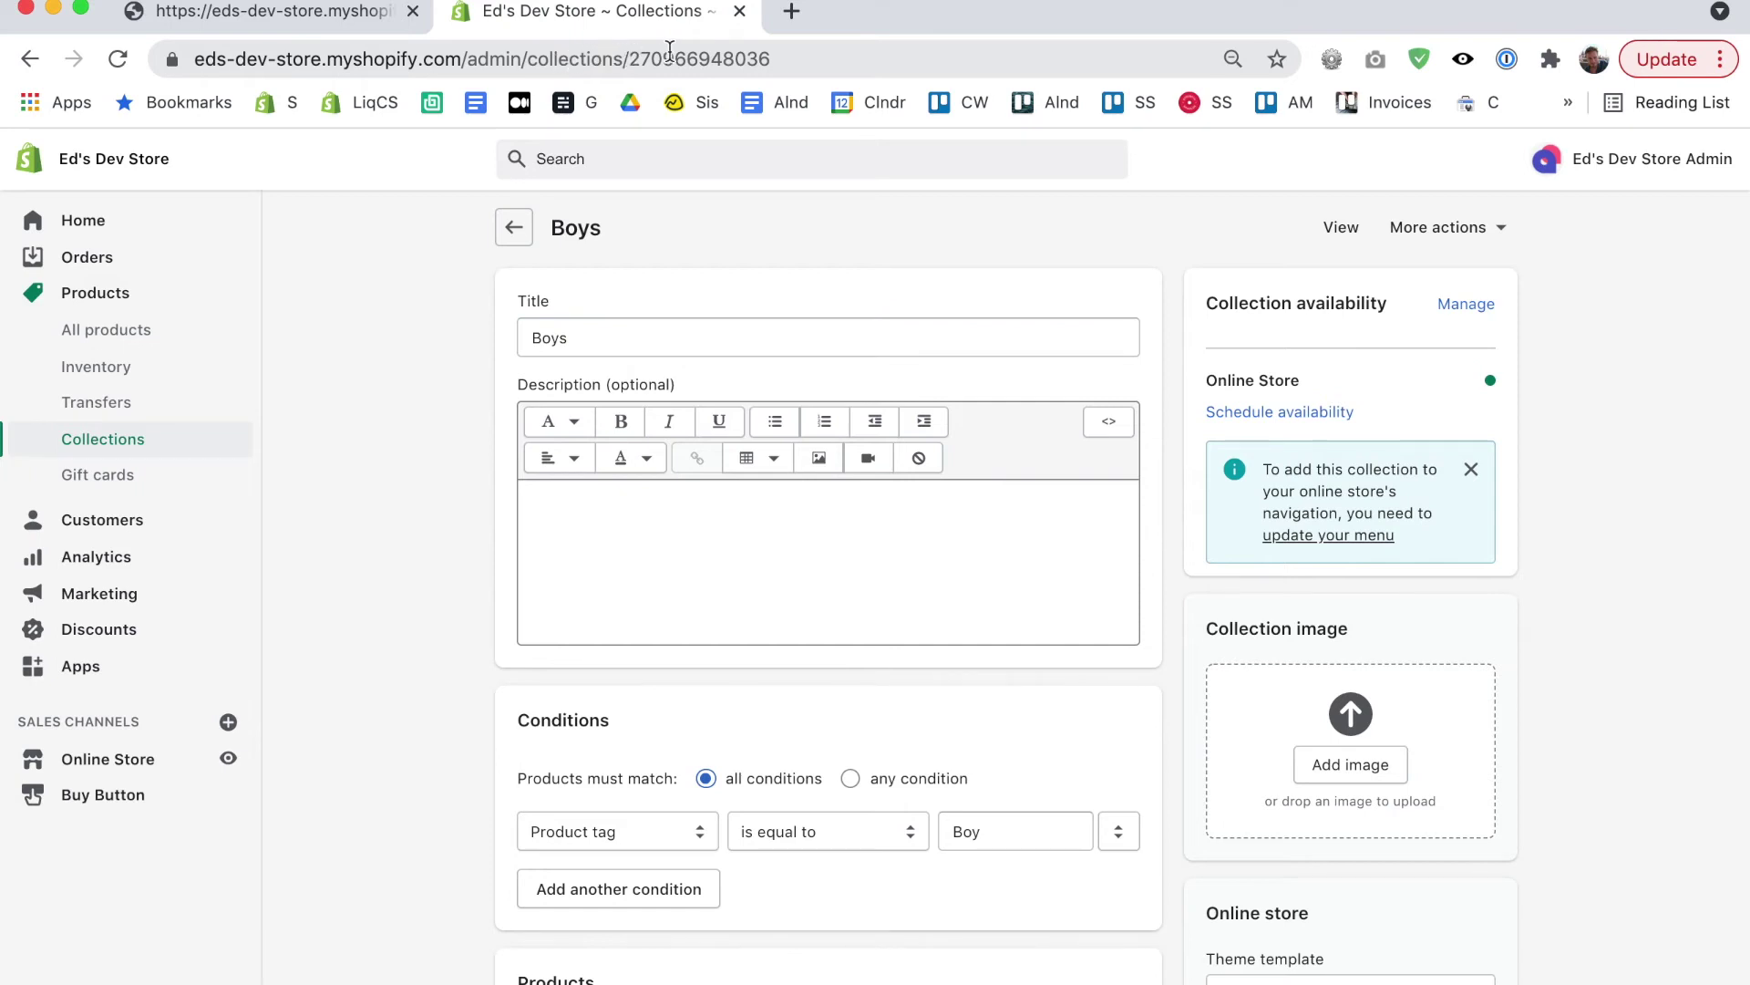
{"action": "left_click", "coordinate": [786, 61]}
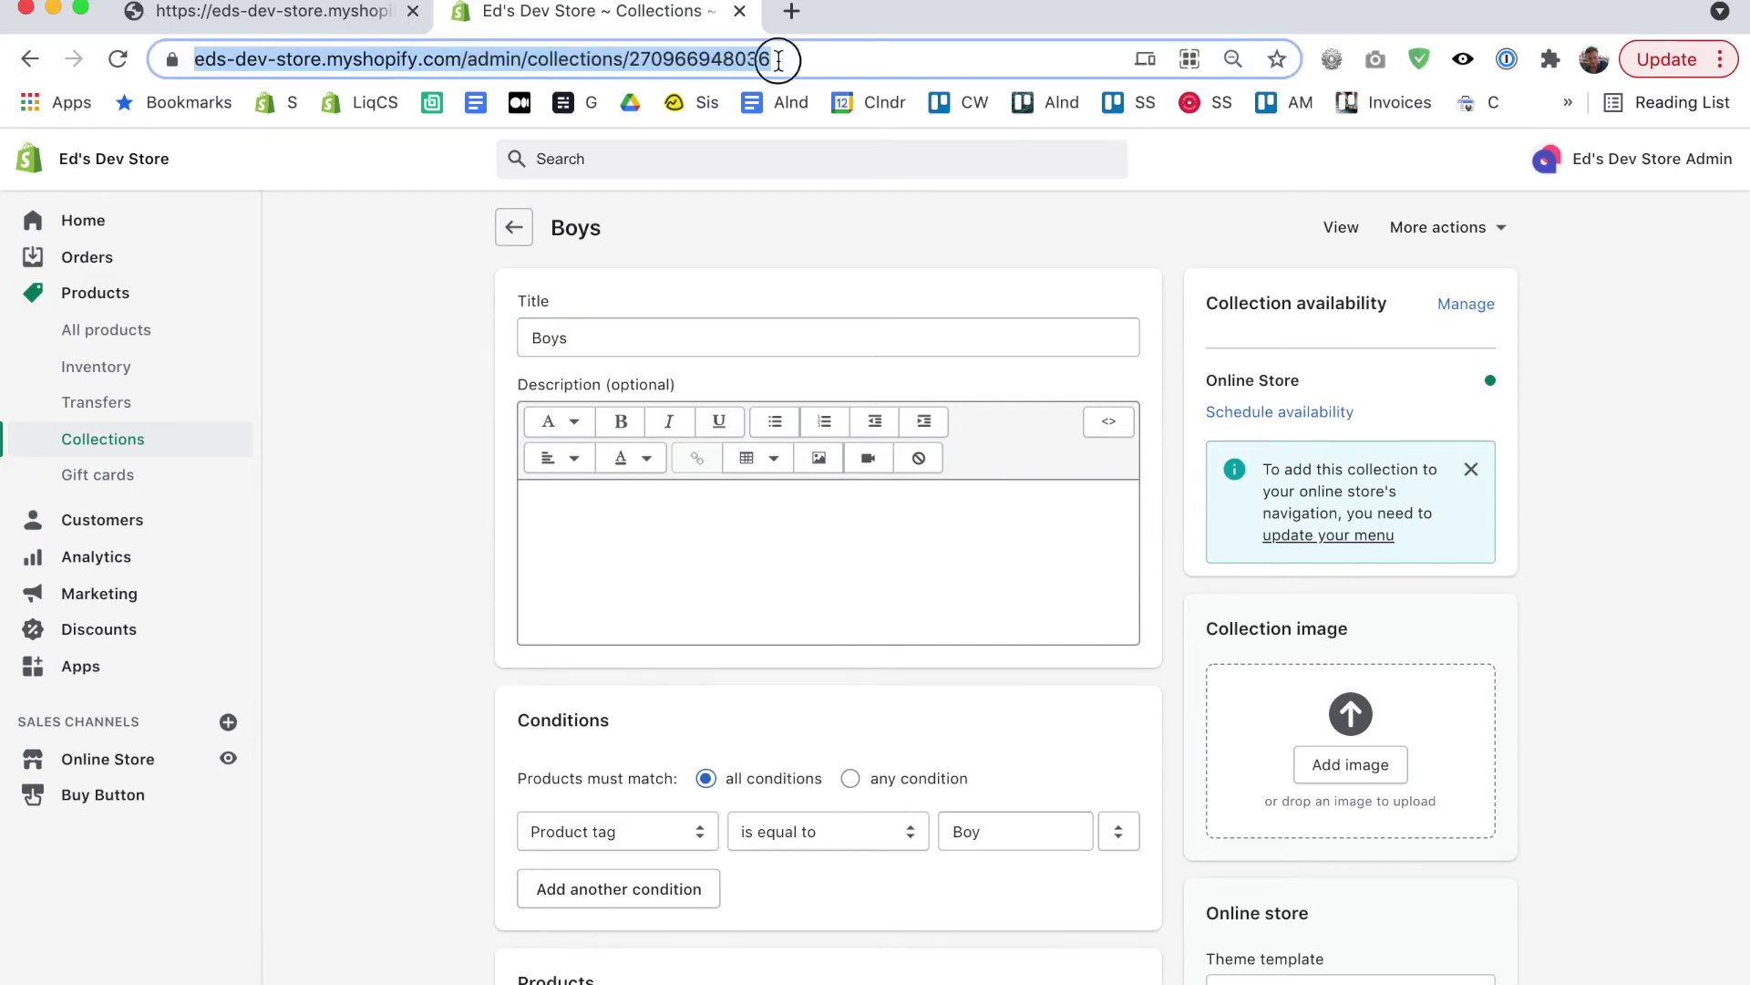
{"action": "key", "text": "Right"}
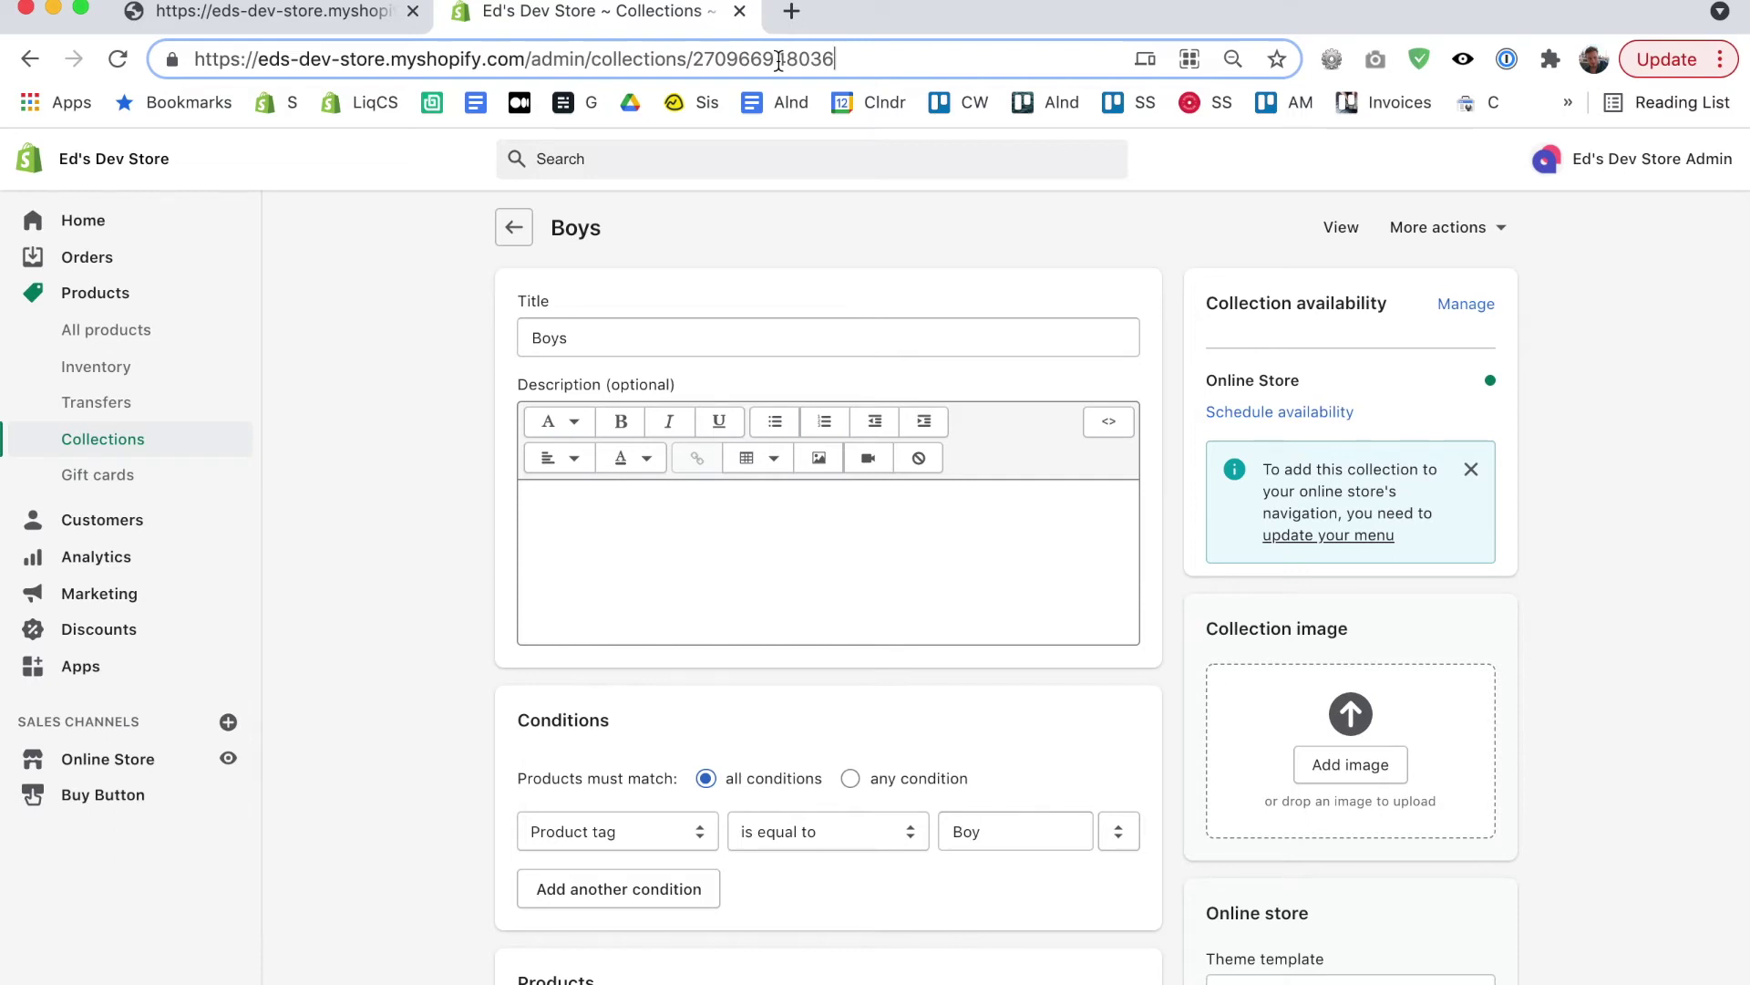
{"action": "type", "text": ".json"}
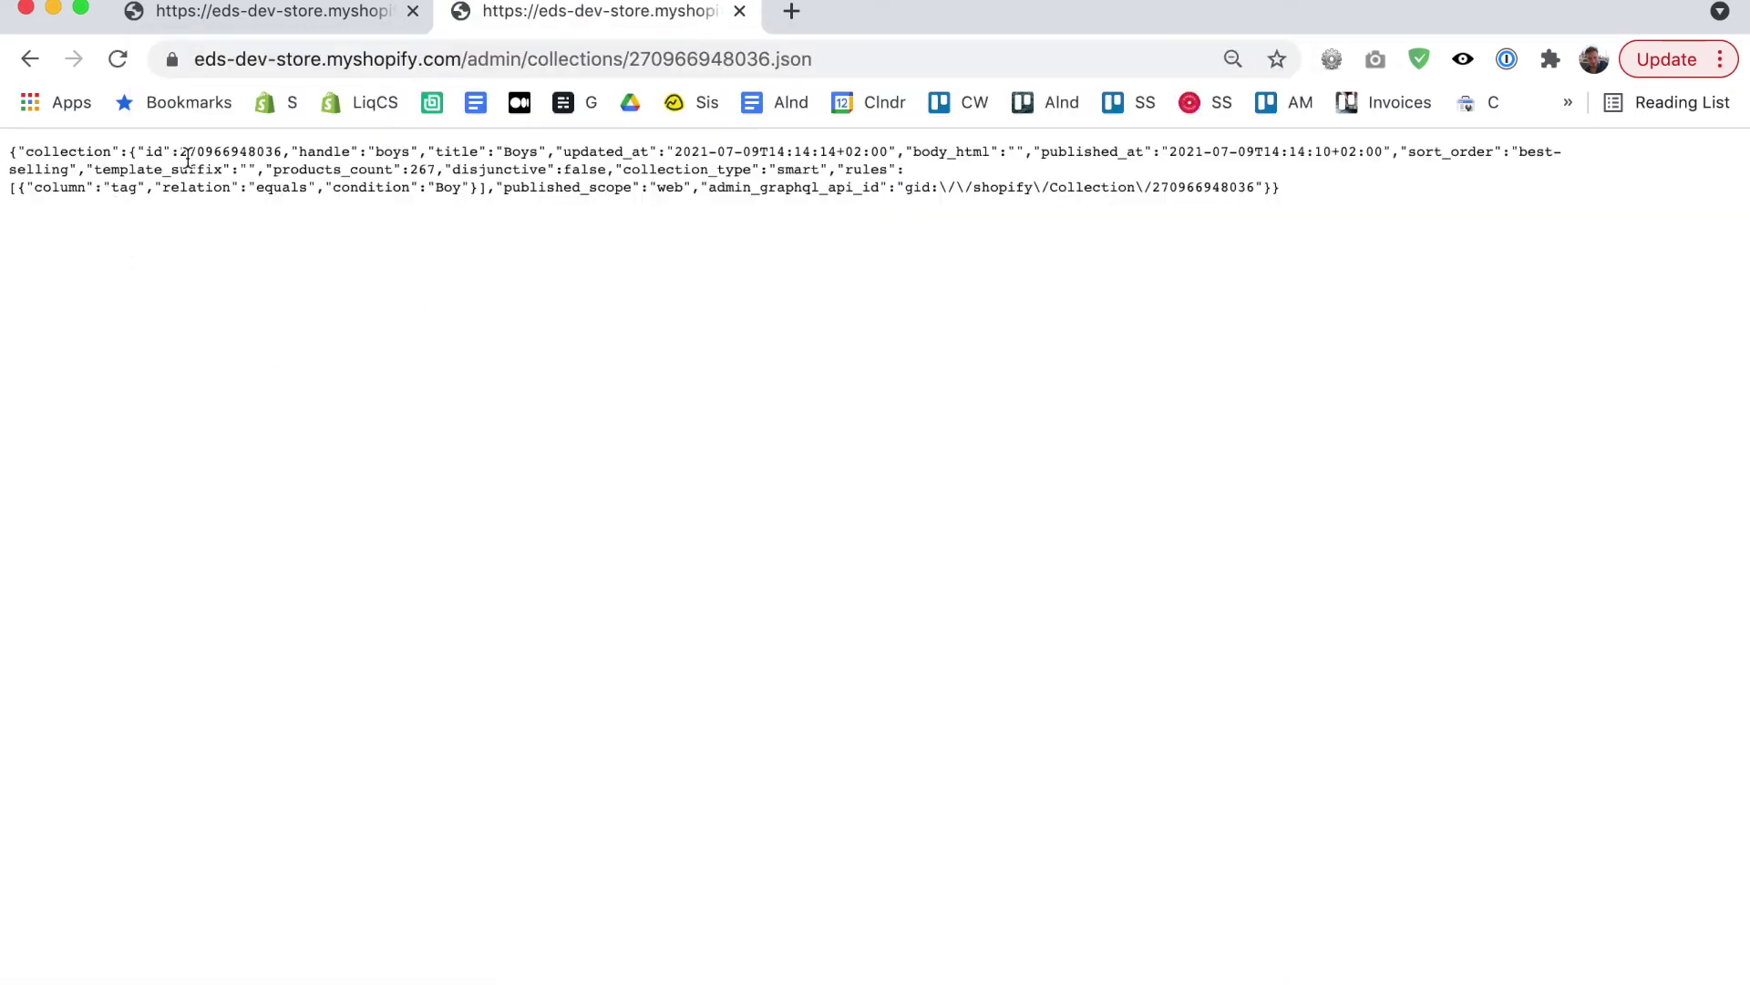
- Highlight the Boys collection's products_count value of 267 in the JSON
{"action": "left_click_drag", "start_coordinate": [188, 151], "coordinate": [394, 153]}
{"action": "left_click", "coordinate": [791, 269]}
{"action": "left_click_drag", "start_coordinate": [271, 169], "coordinate": [437, 169]}
{"action": "left_click", "coordinate": [440, 171]}
- Go back to the Boys collection's editing page
{"action": "left_click", "coordinate": [30, 59]}
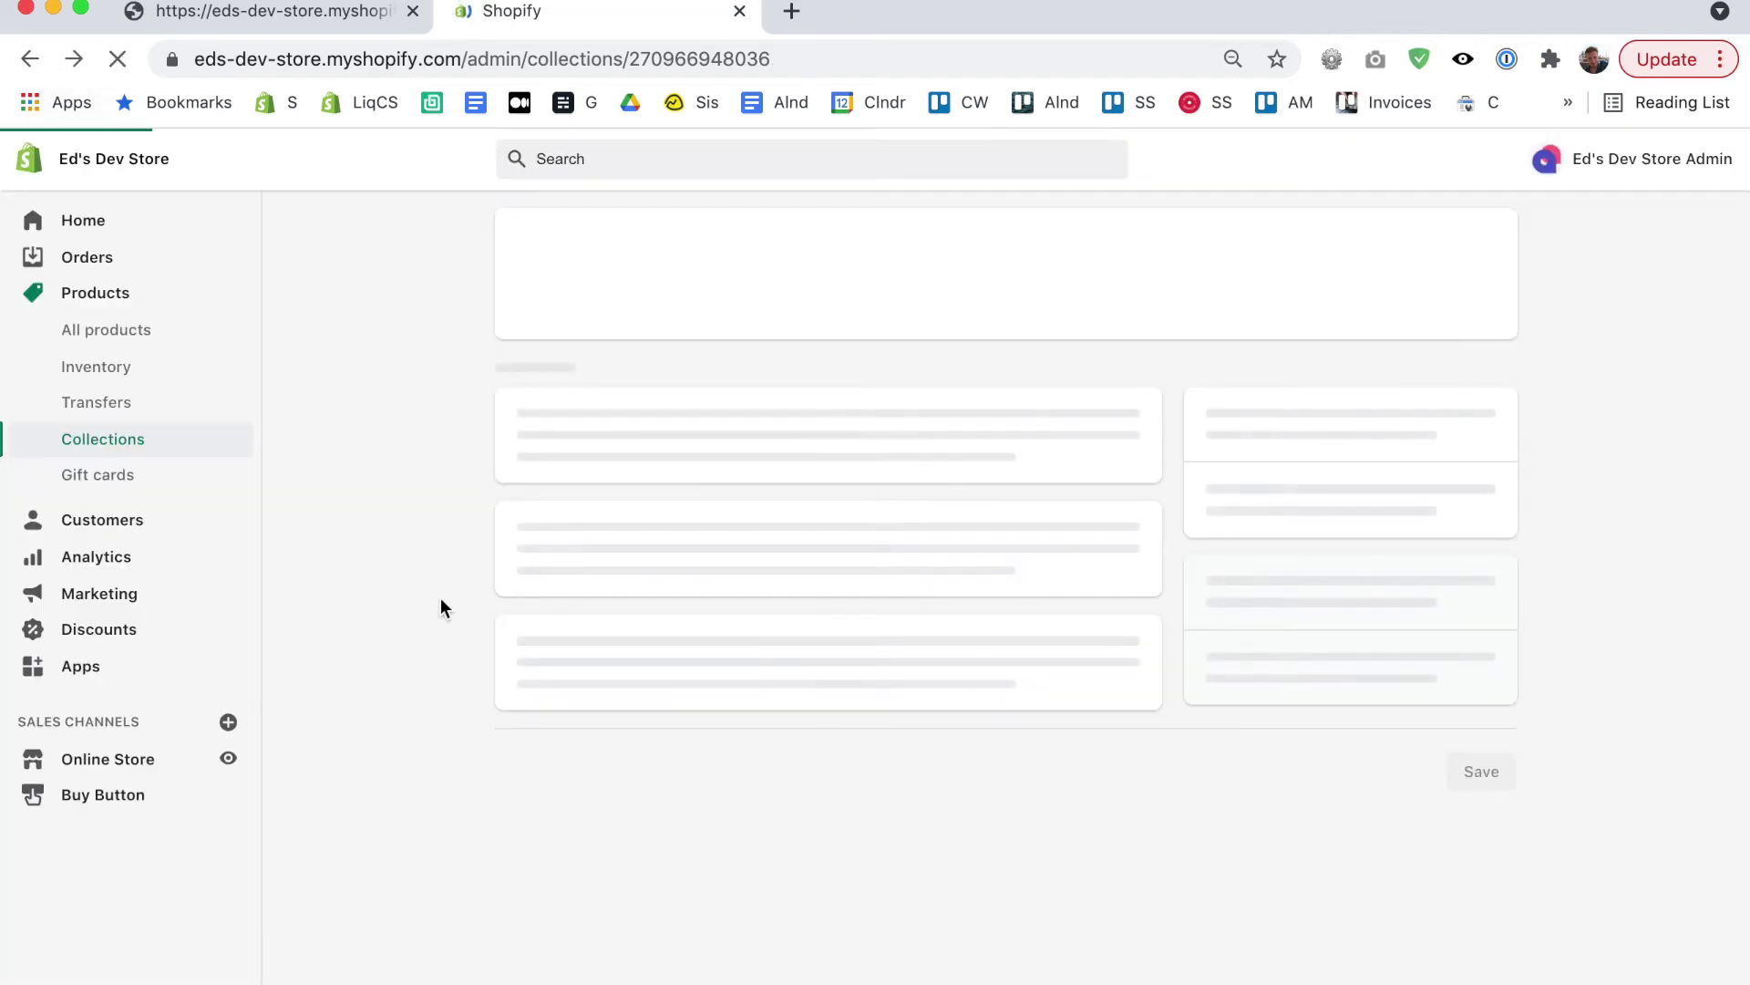
{"action": "scroll", "coordinate": [402, 660], "scroll_direction": "down", "scroll_amount": 2}
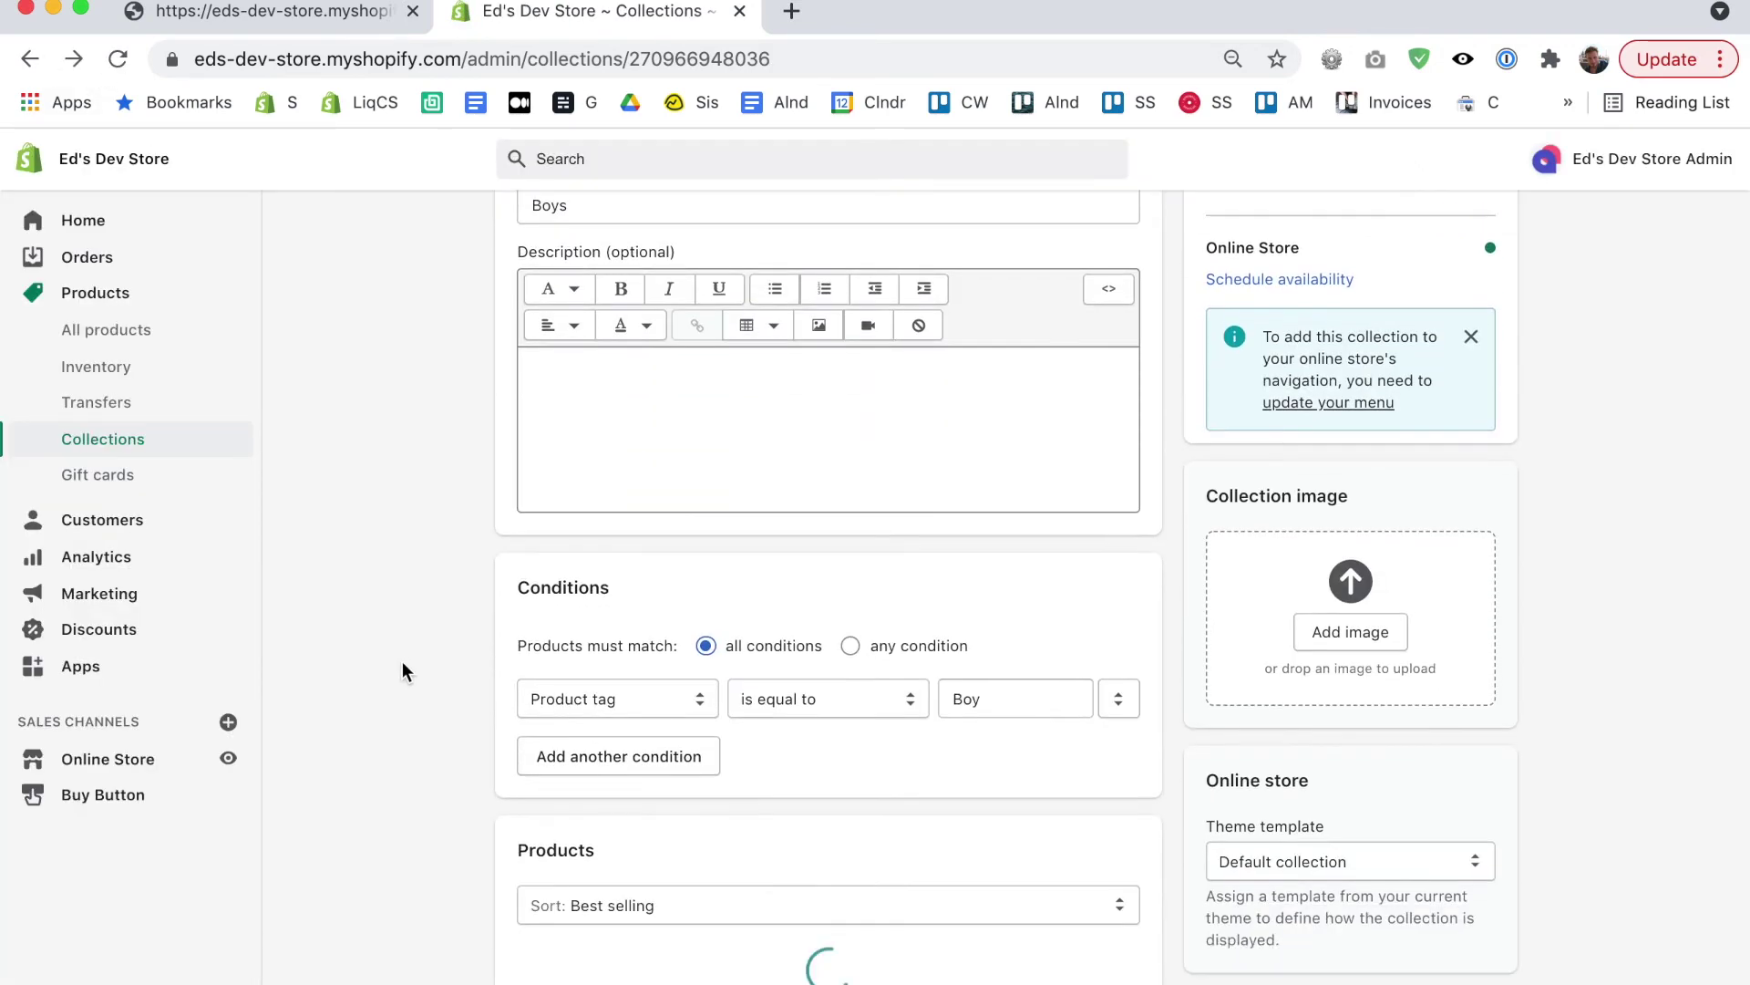
{"action": "scroll", "coordinate": [416, 773], "scroll_direction": "up", "scroll_amount": 2}
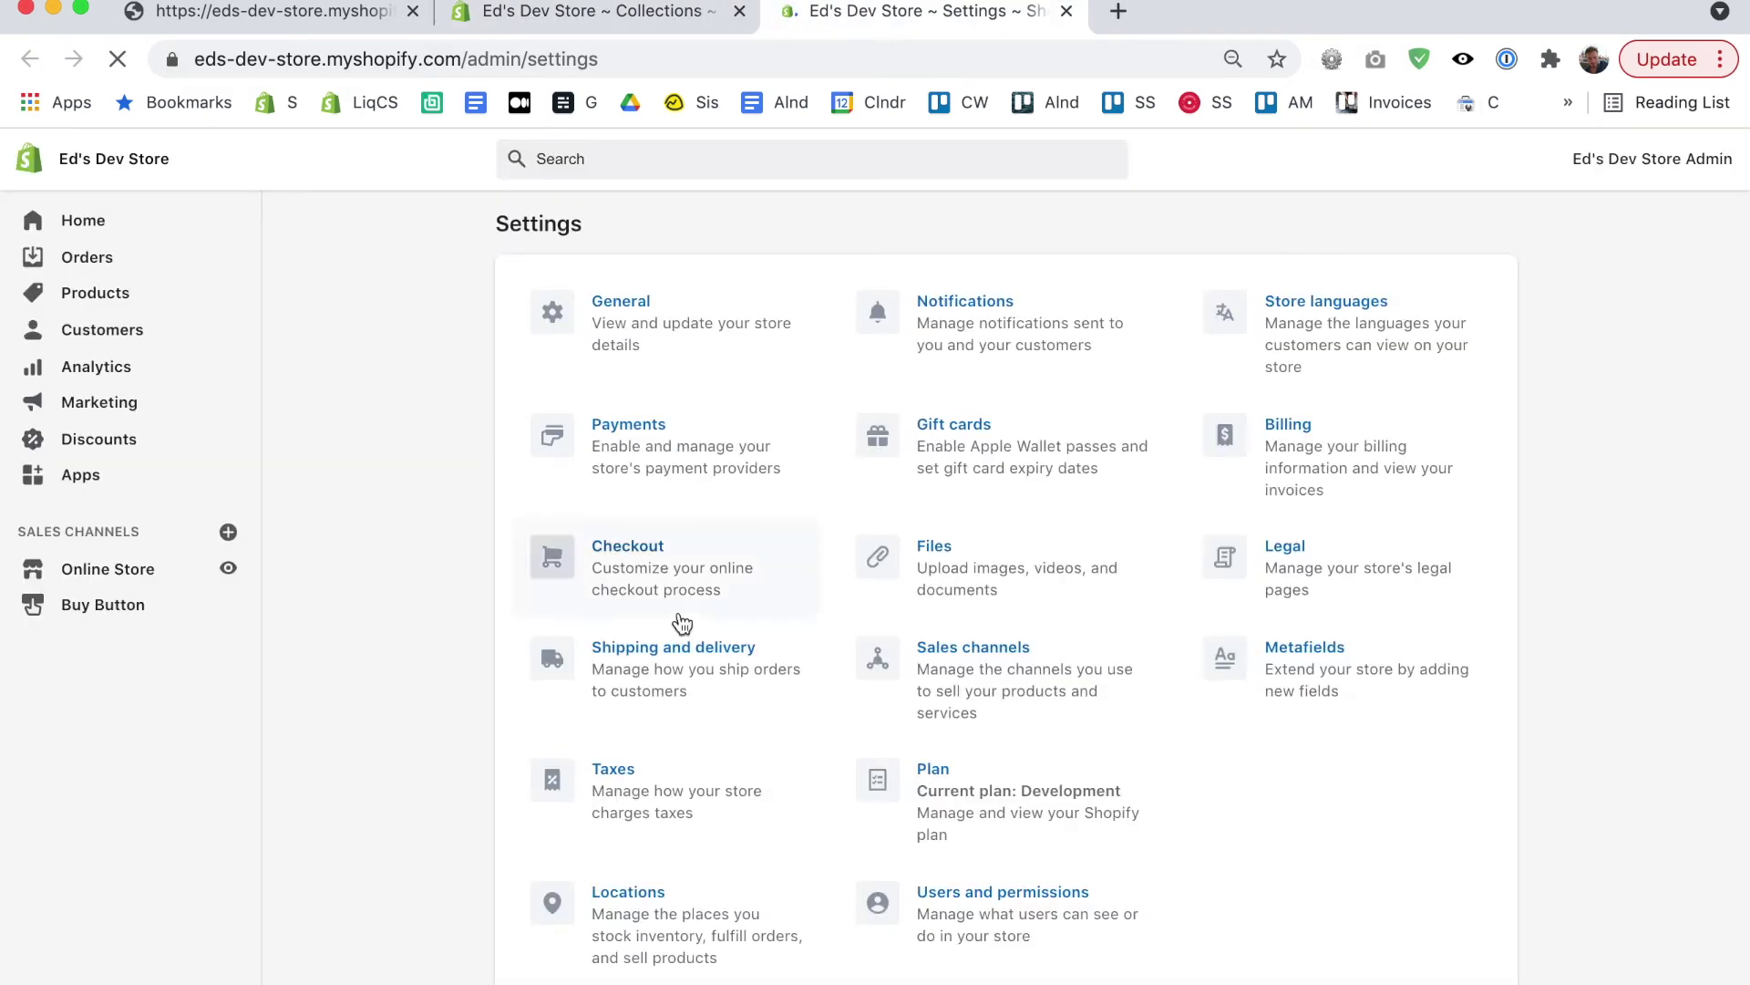
- Check the sales channels' available product counts (5 and 813), then close that tab
{"action": "left_click", "coordinate": [1008, 655]}
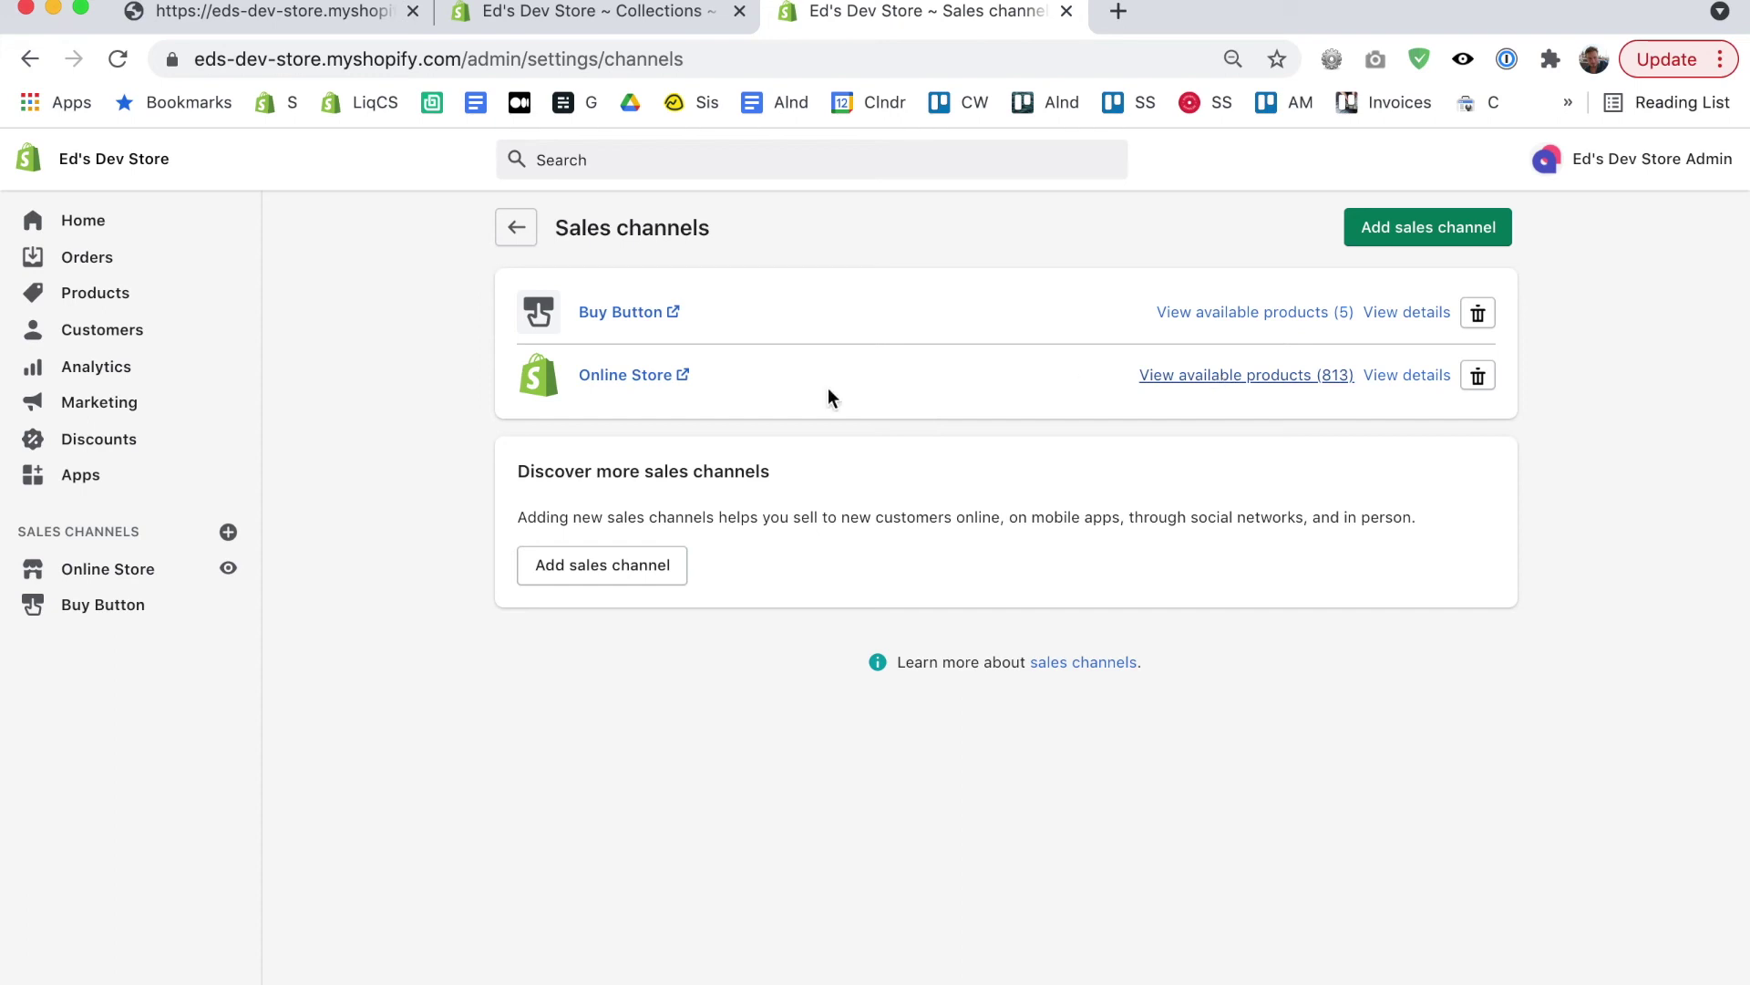
{"action": "key", "text": "super+w"}
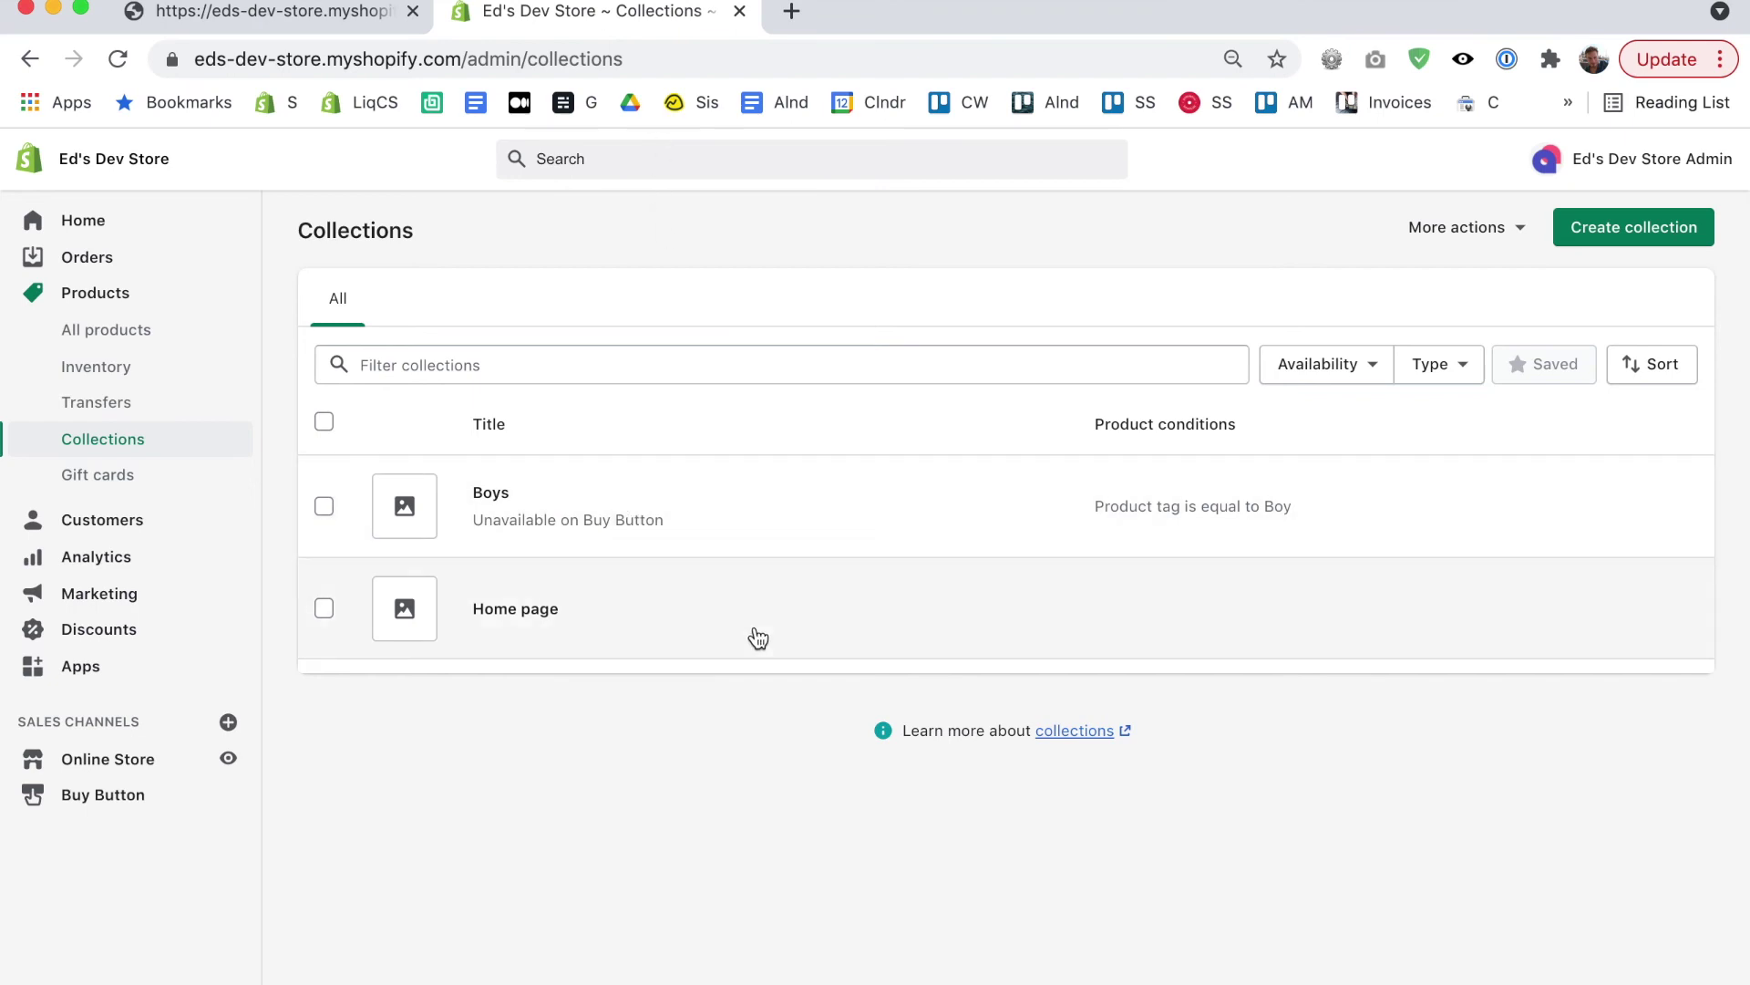
- Append /count.json to the collections address to load the collections count JSON
{"action": "left_click", "coordinate": [670, 51]}
{"action": "left_click", "coordinate": [656, 56]}
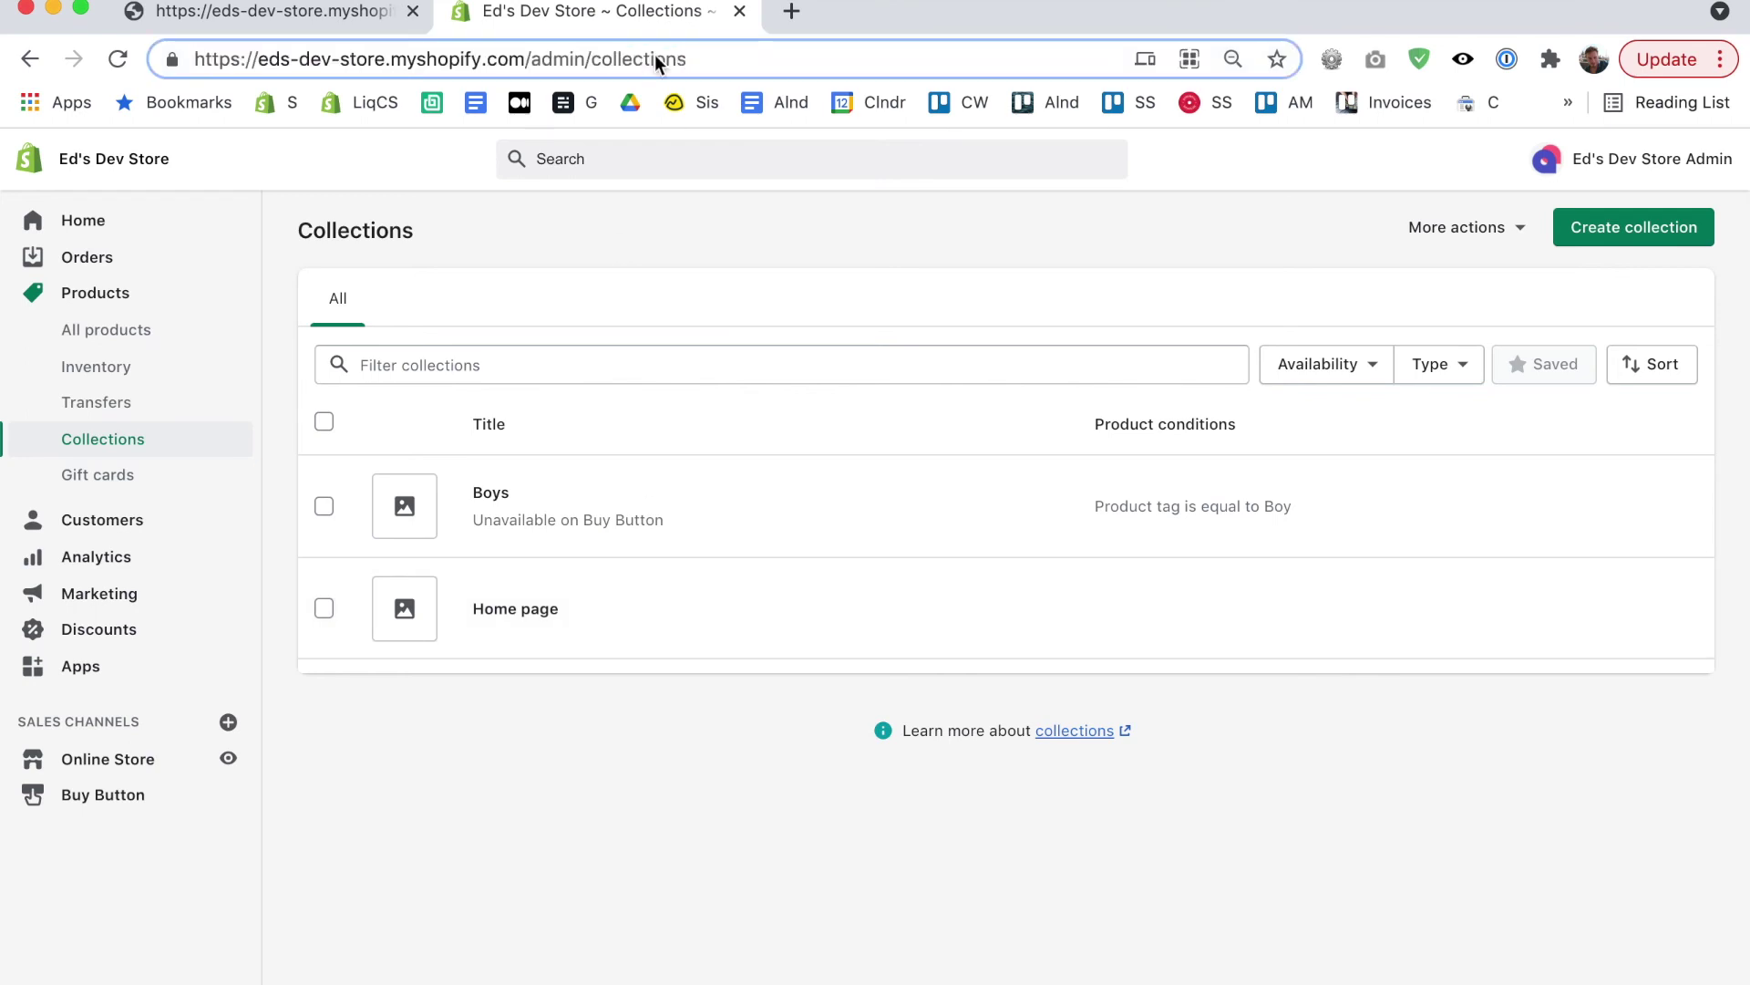
{"action": "type", "text": "/count.json"}
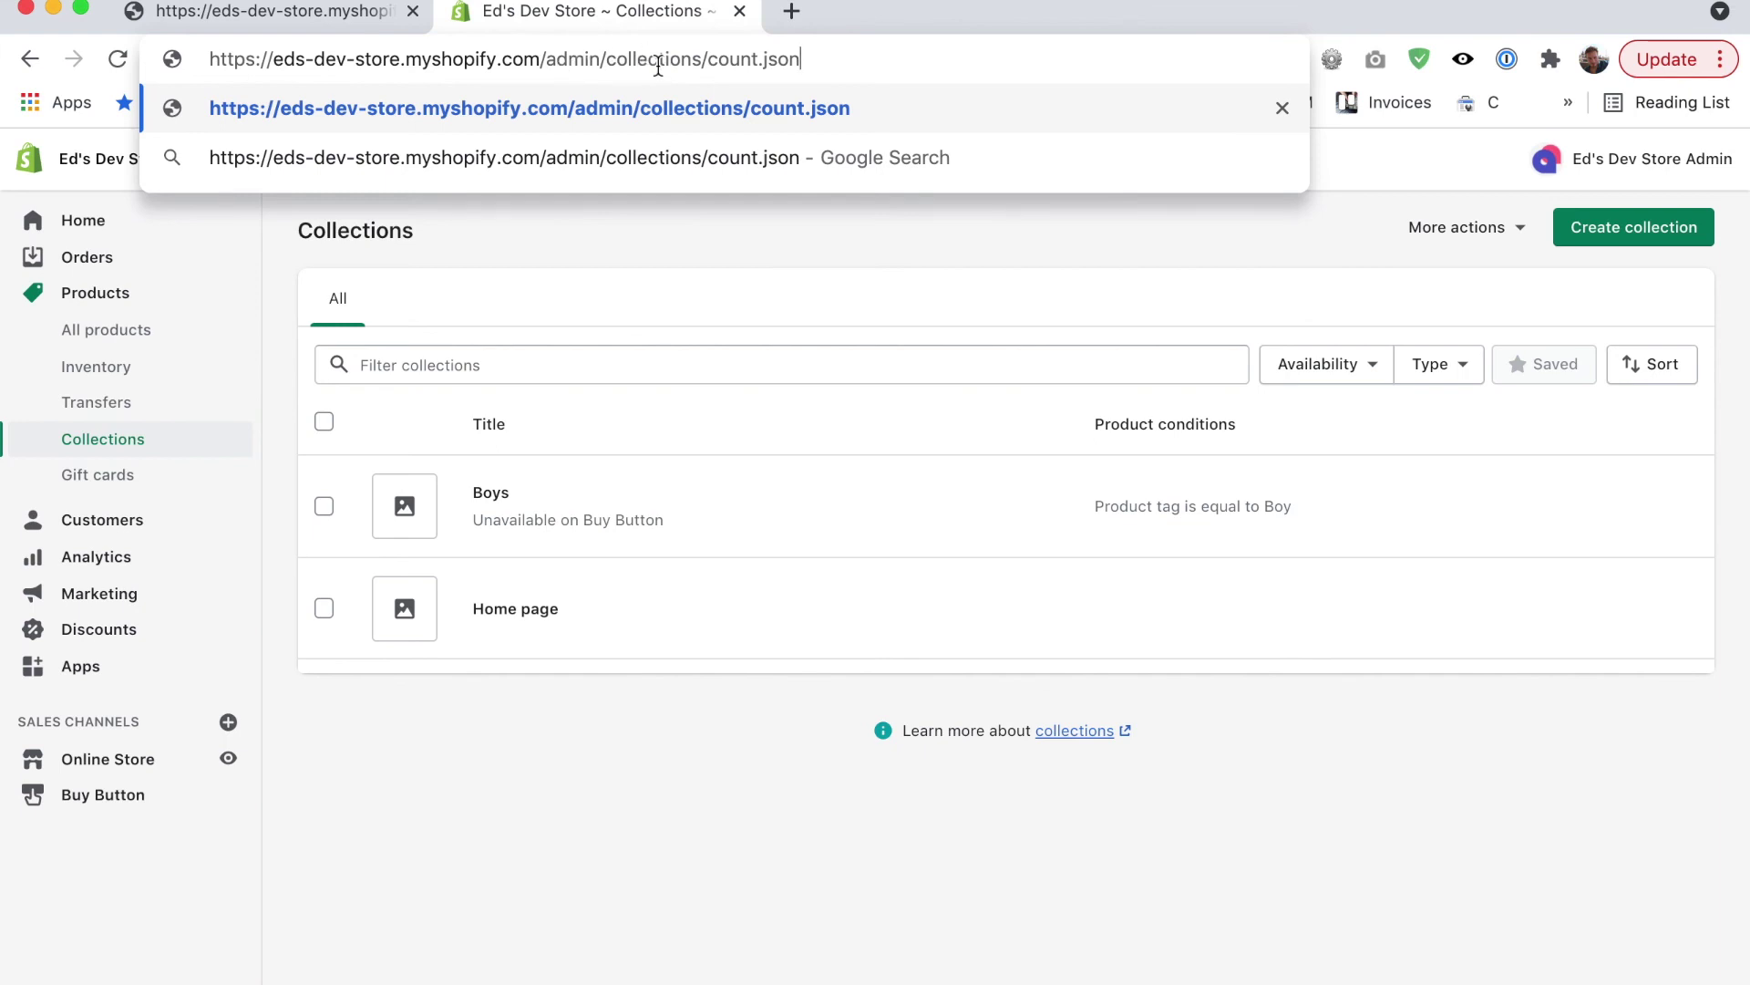
{"action": "key", "text": "Return"}
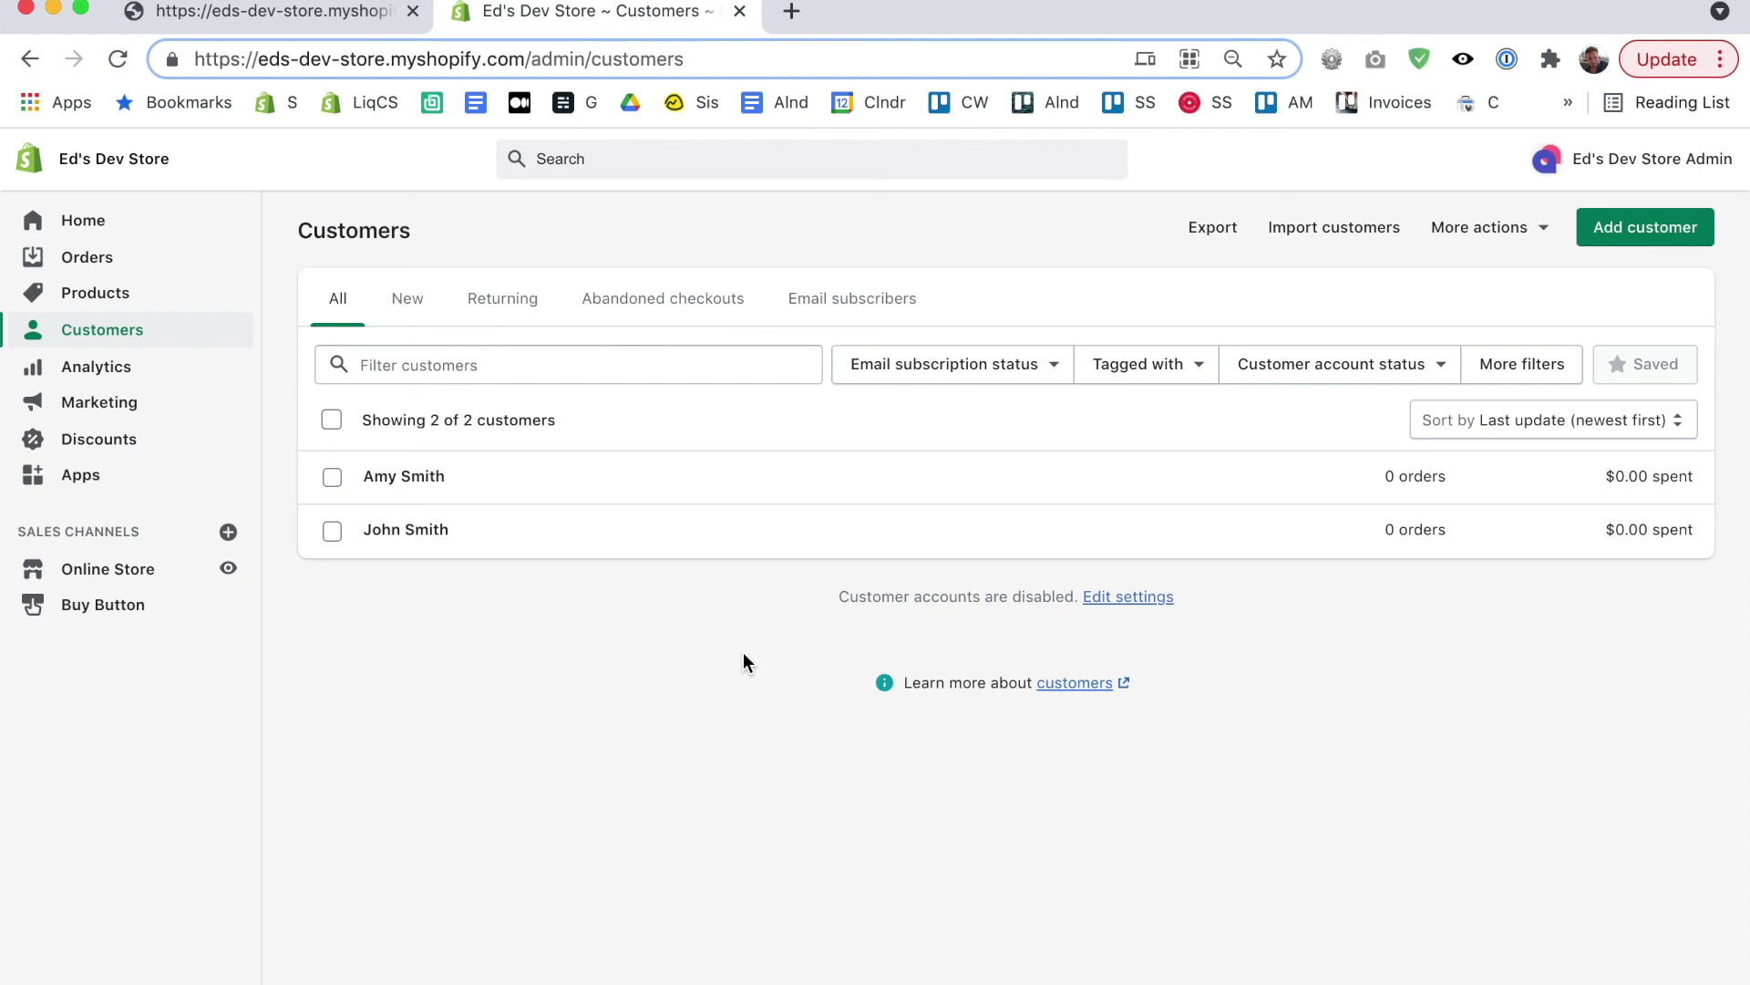
- Load /admin/customers/count.json to get the store's customer count
{"action": "type", "text": "/count"}
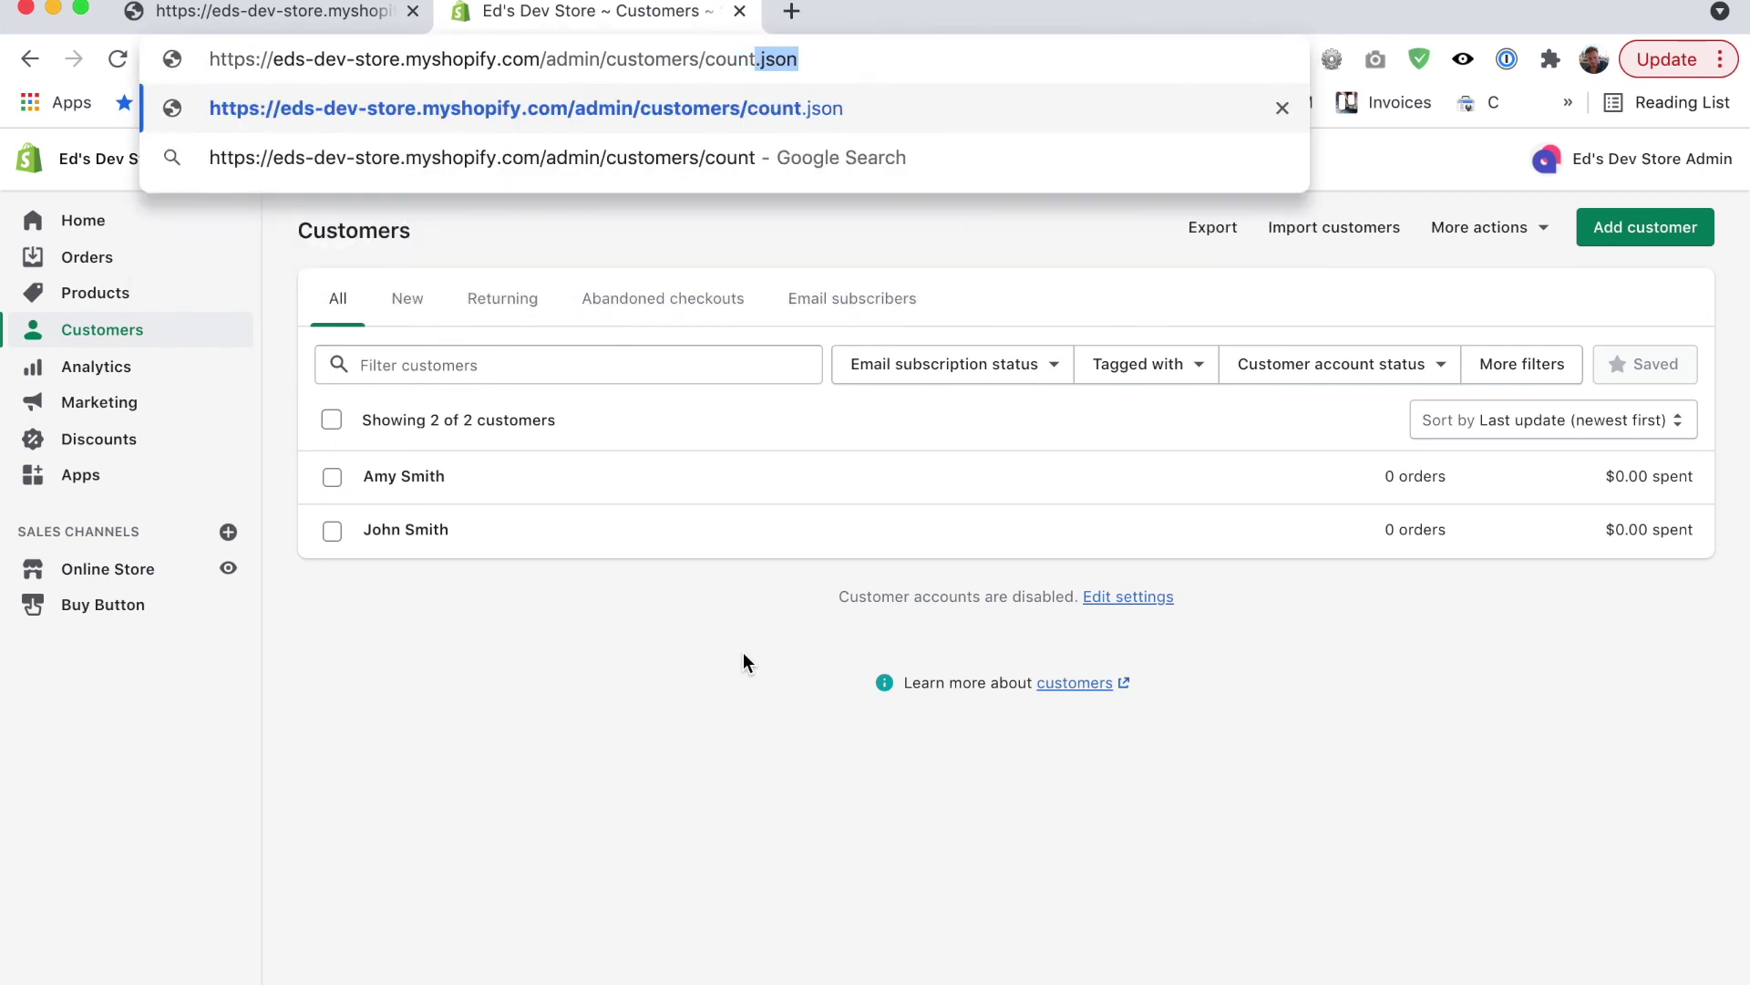
{"action": "type", "text": ".json"}
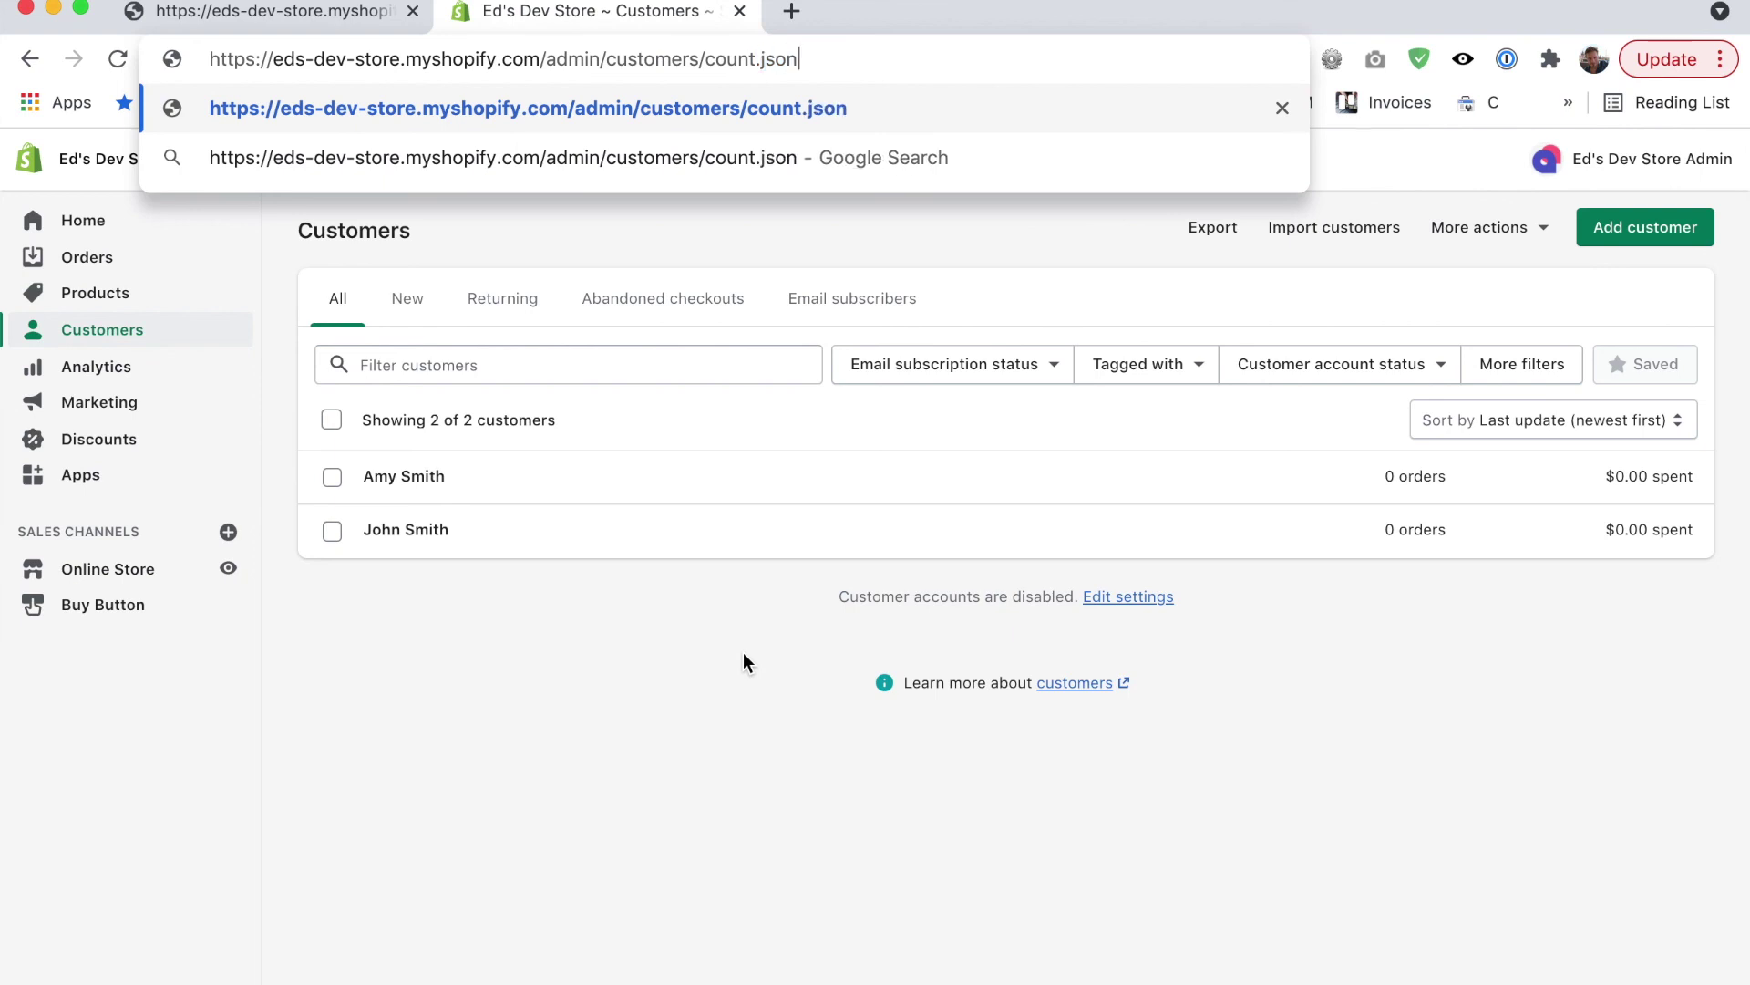
{"action": "key", "text": "Return"}
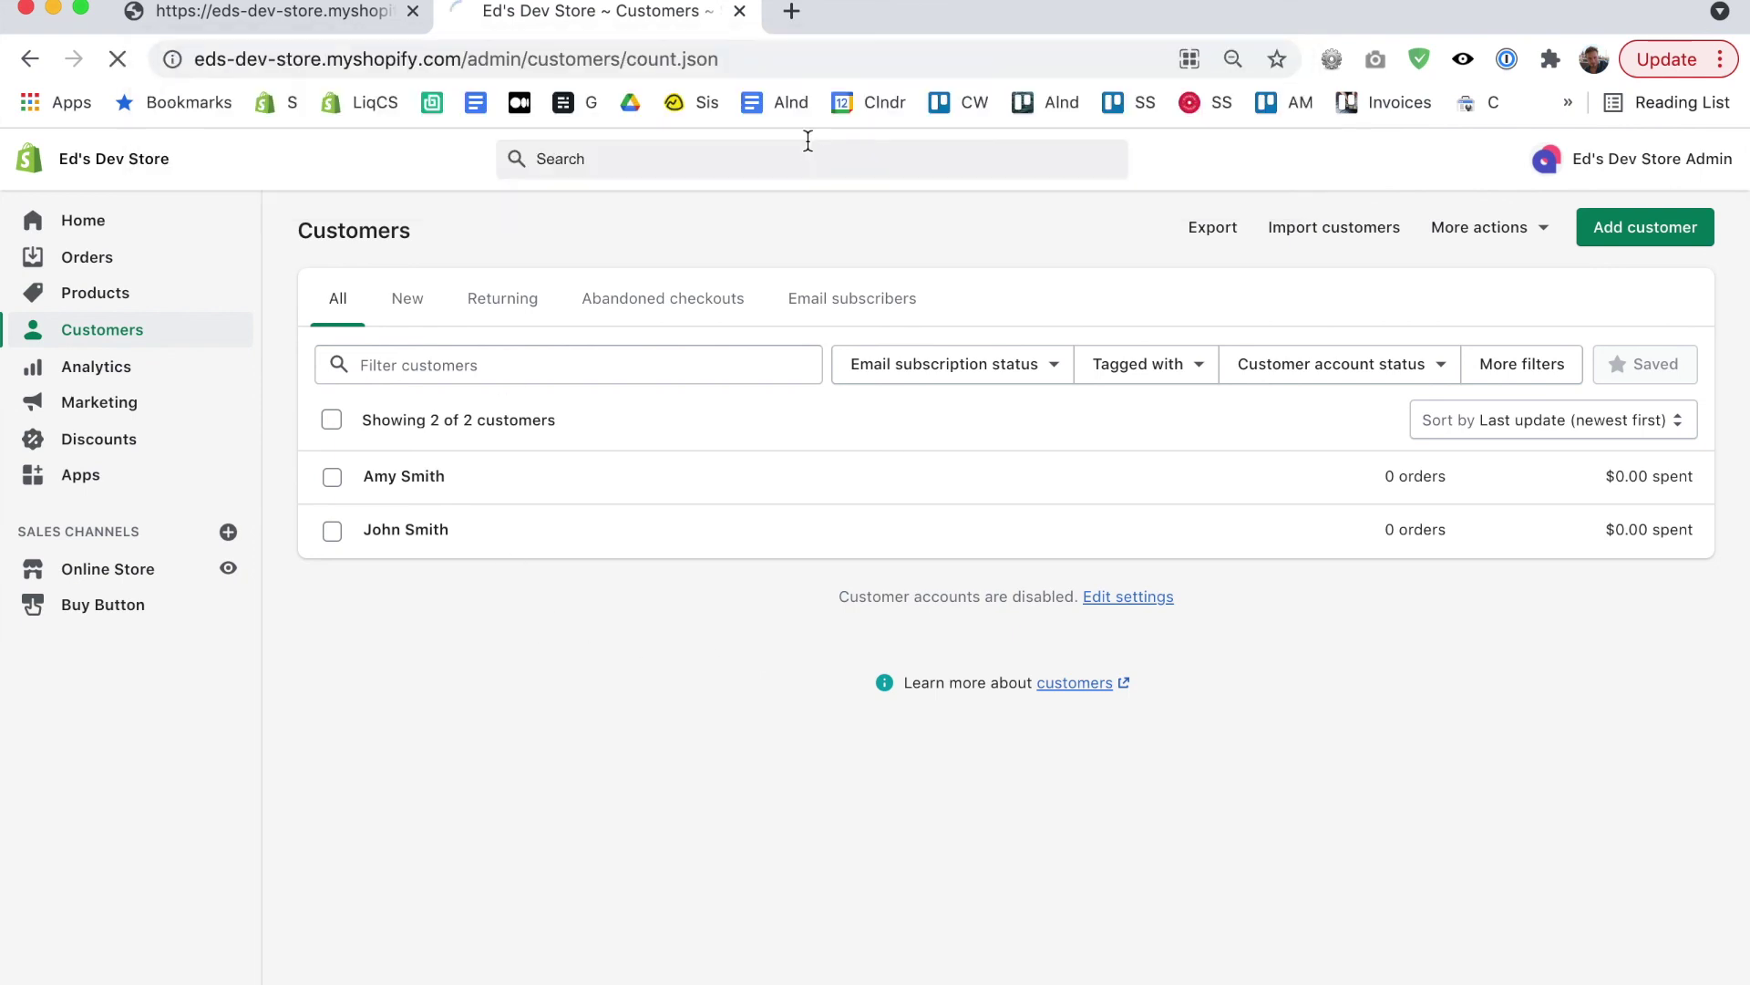